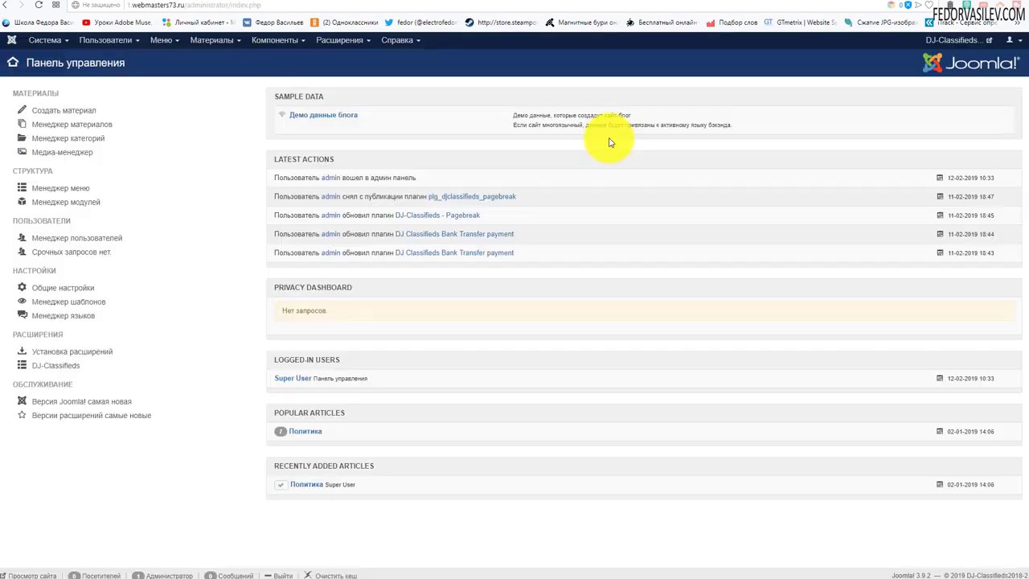
Open the plugin manager and filter the list to disabled plugins (Отключено)
click(342, 44)
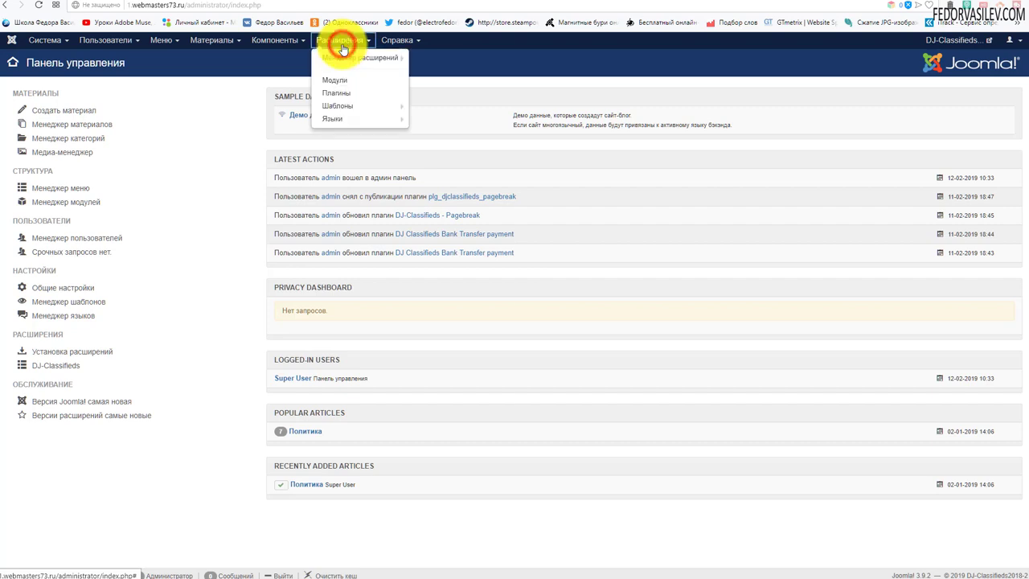
click(359, 93)
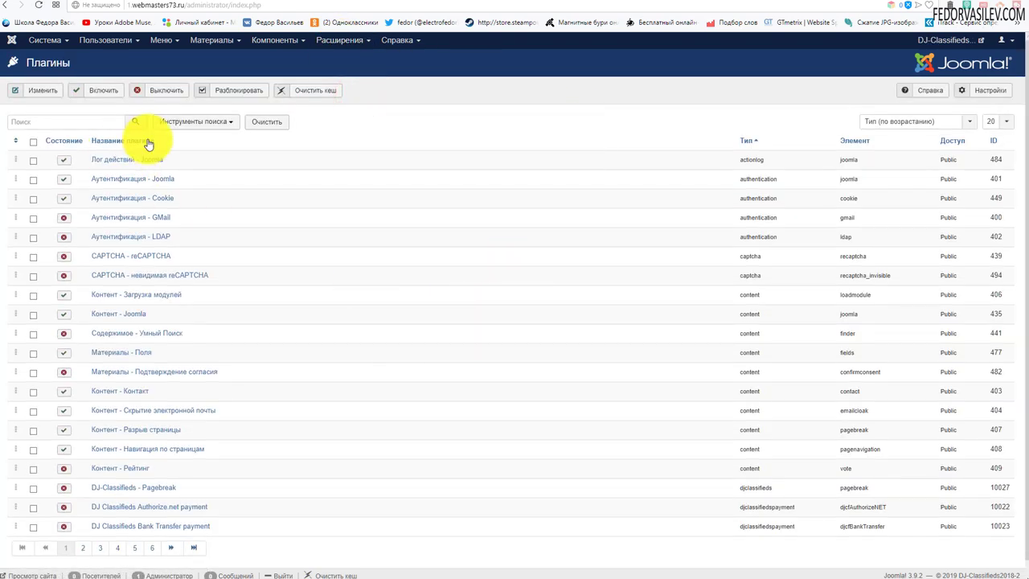
click(175, 124)
click(100, 146)
click(87, 159)
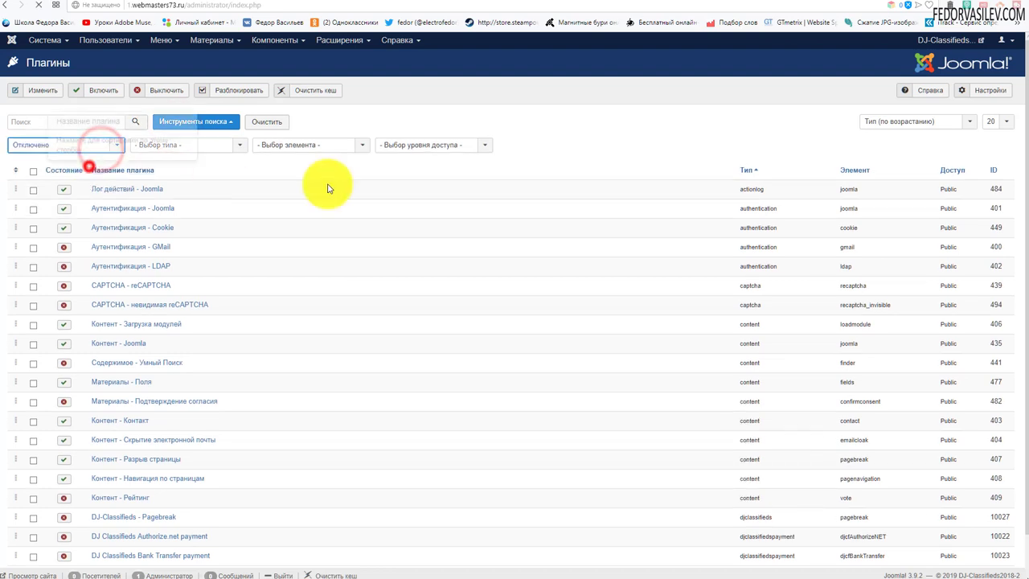
scroll(365, 194, down, 1)
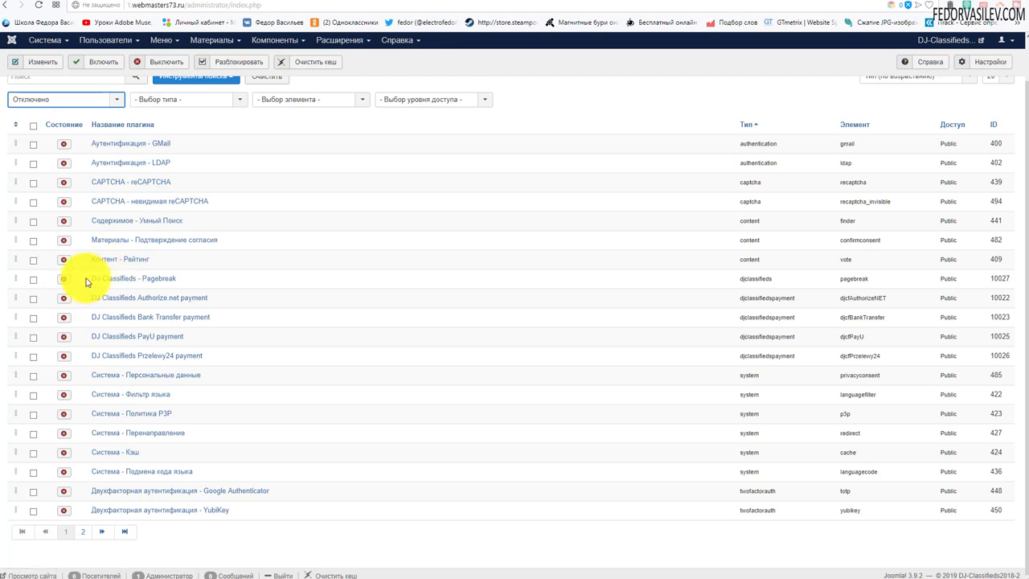
Examine the DJ-Classifieds plugins among the disabled ones, from Pagebreak to Przelewy24 payment
drag(82, 278, 313, 347)
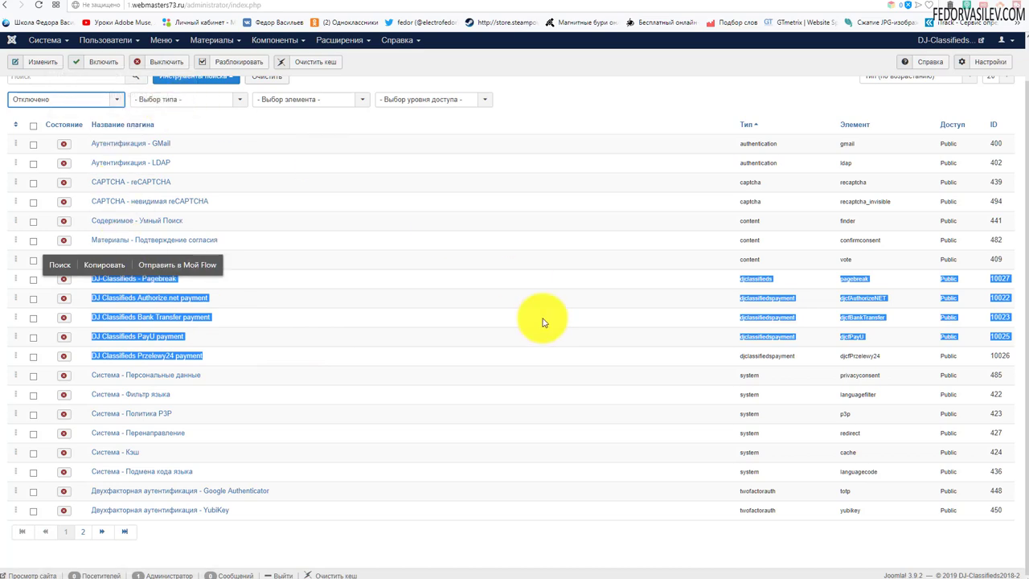
click(242, 552)
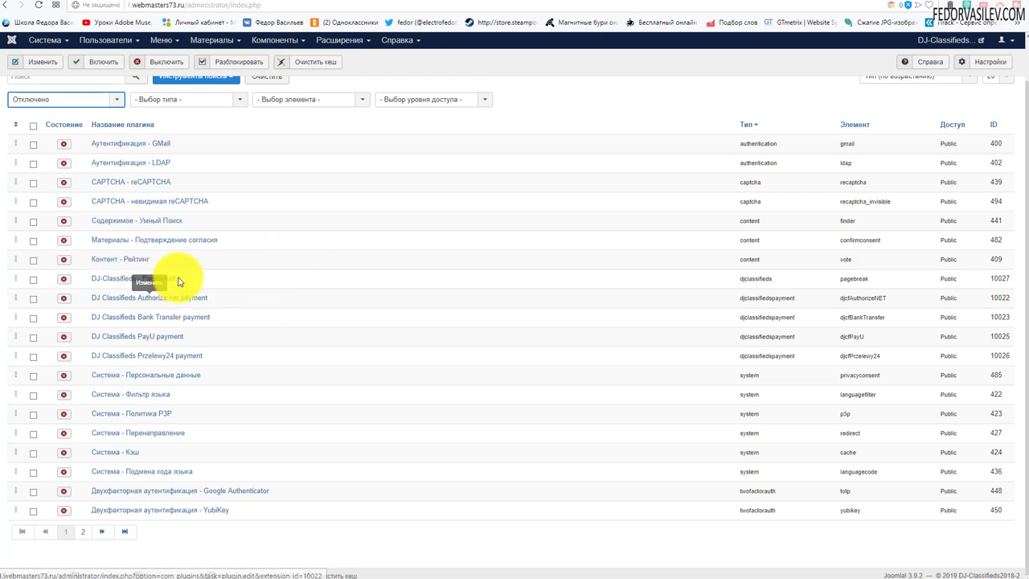
scroll(481, 206, up, 1)
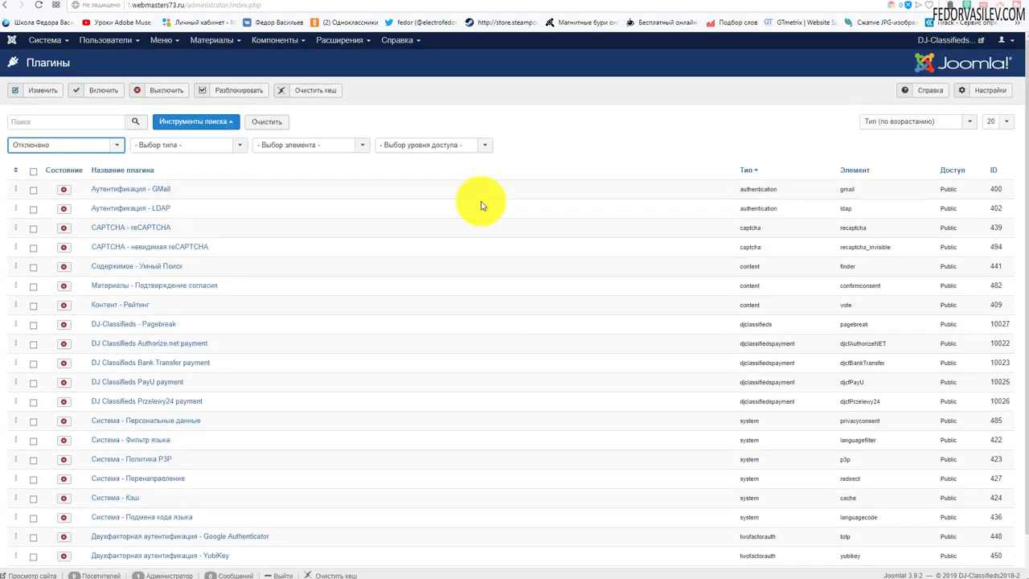
Open the DJ-Classifieds ad "заголовок" for editing and enter "описание" as its description
click(262, 39)
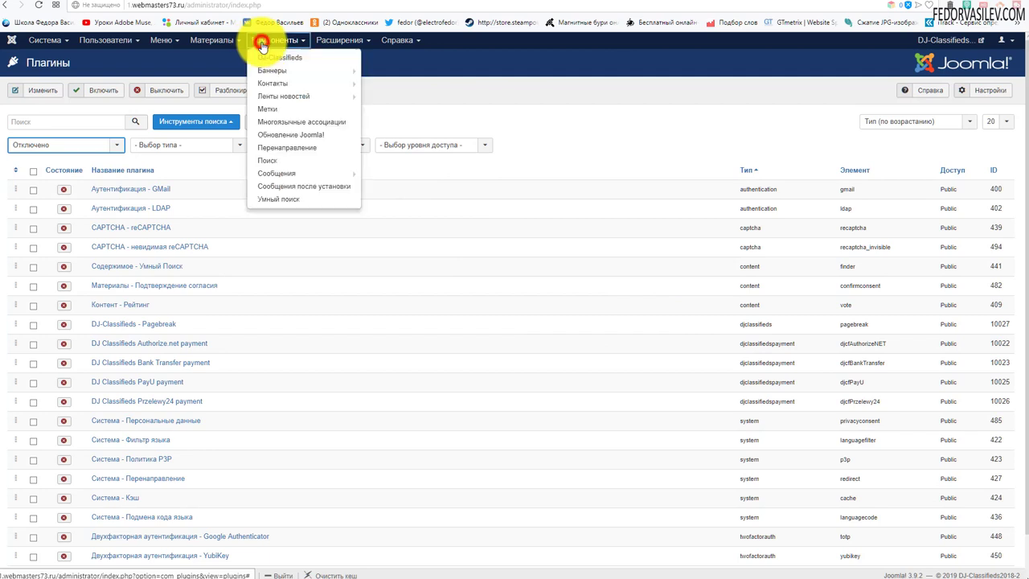
click(280, 57)
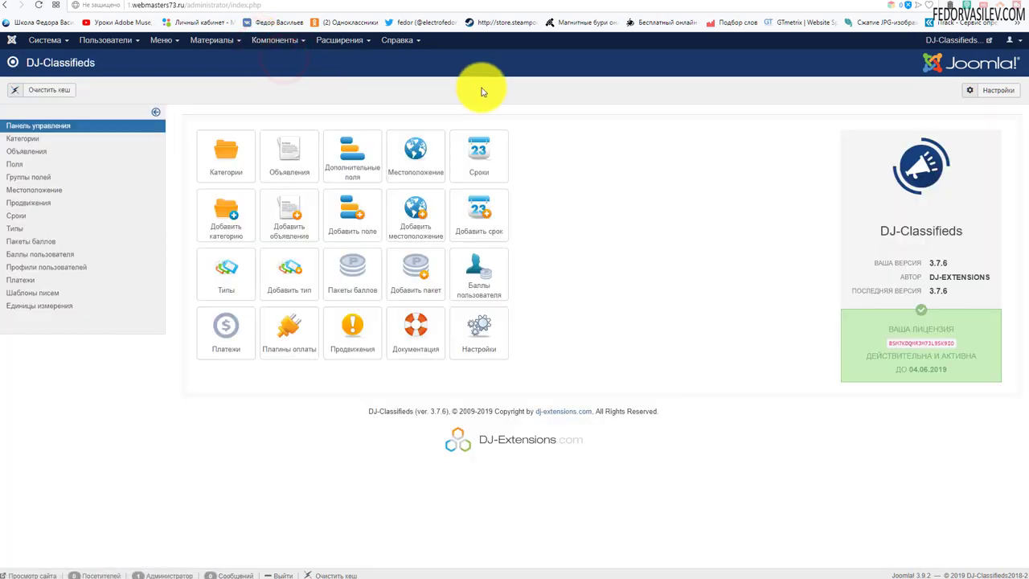
click(289, 158)
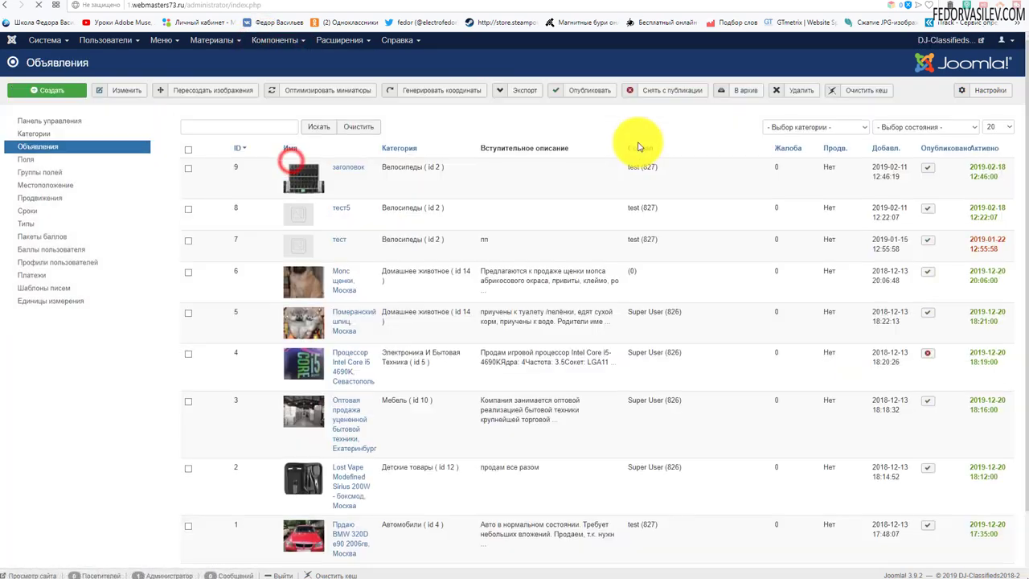
click(300, 174)
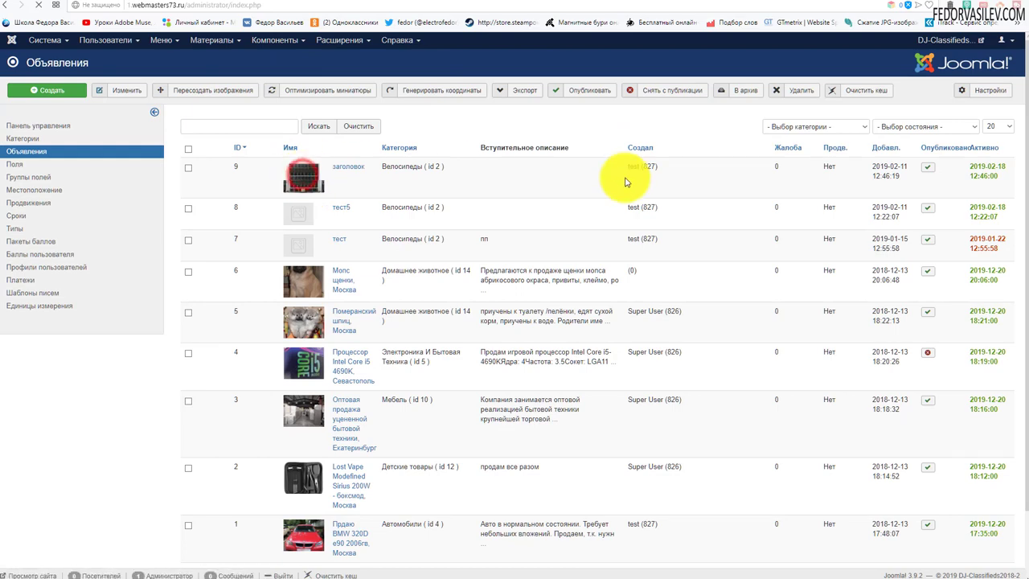
scroll(241, 354, down, 3)
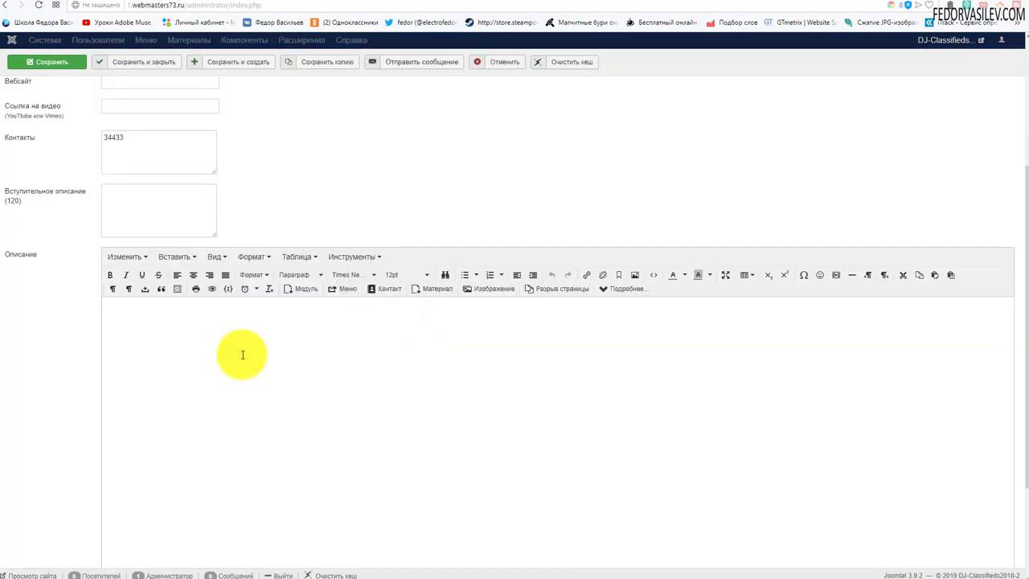
scroll(356, 301, down, 2)
scroll(579, 280, up, 1)
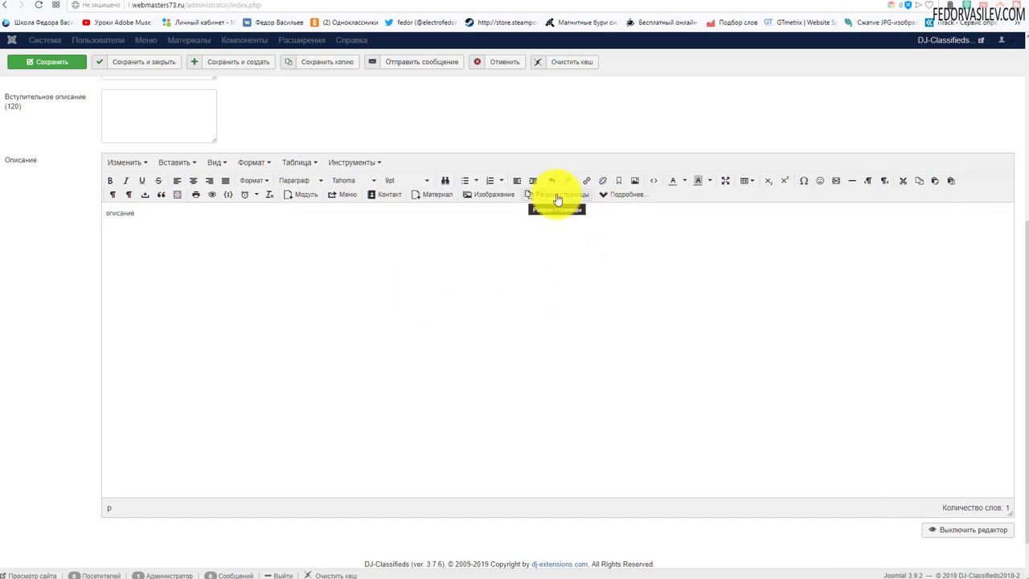
Insert a page break after the description text, with "демо" as both the page title and the contents name
click(557, 196)
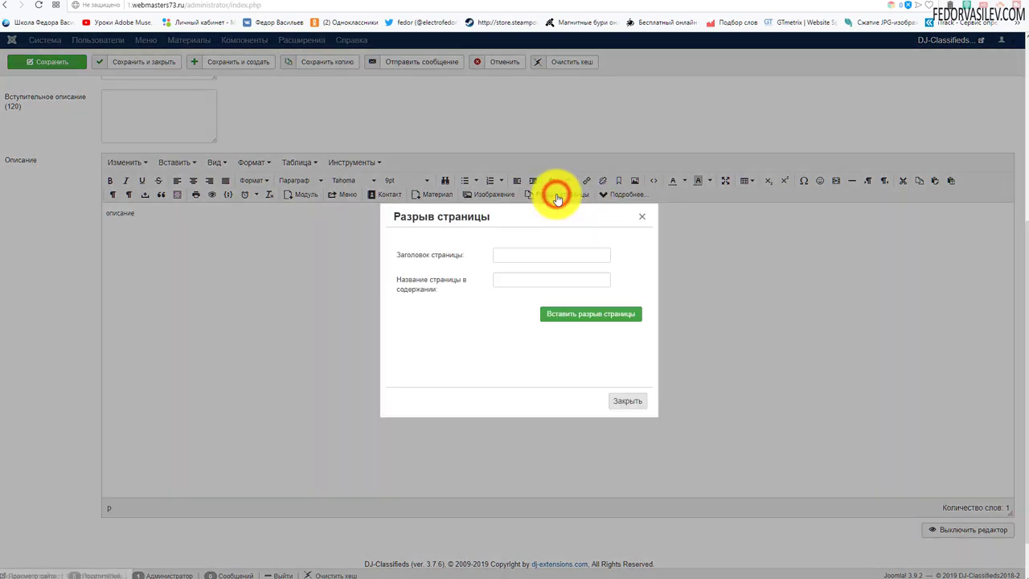
click(500, 253)
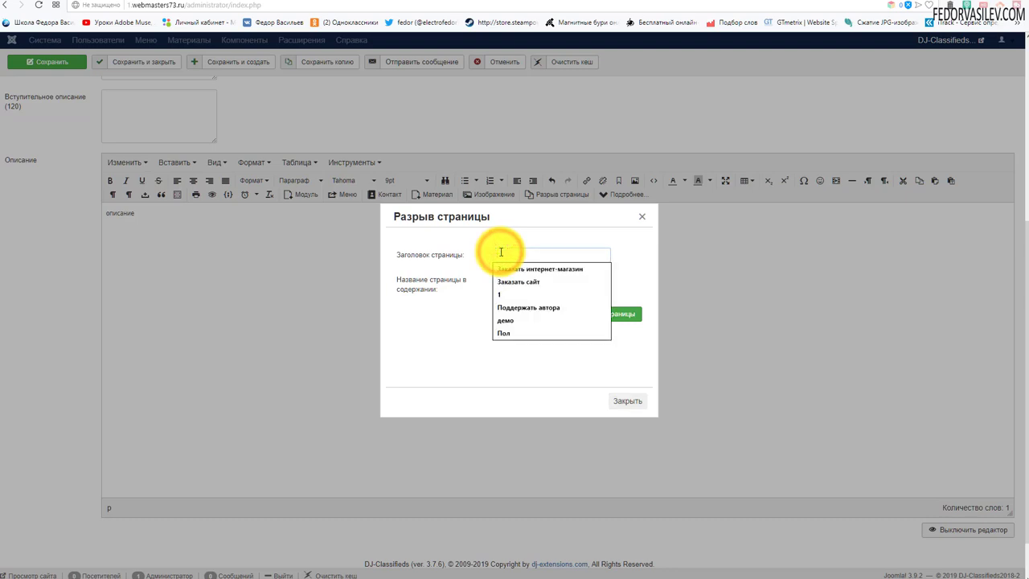
text(д)
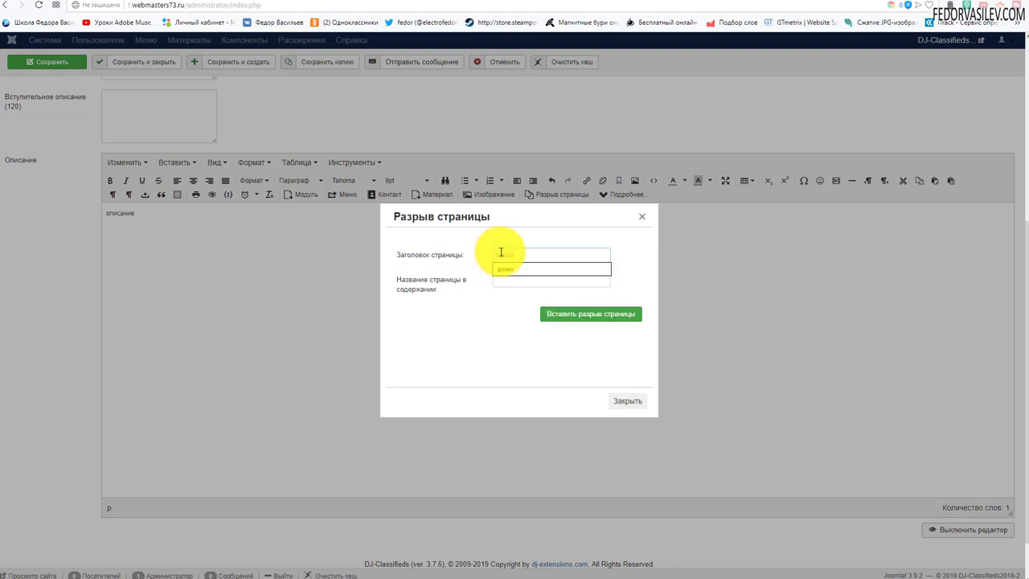
click(506, 268)
click(514, 282)
text(демо)
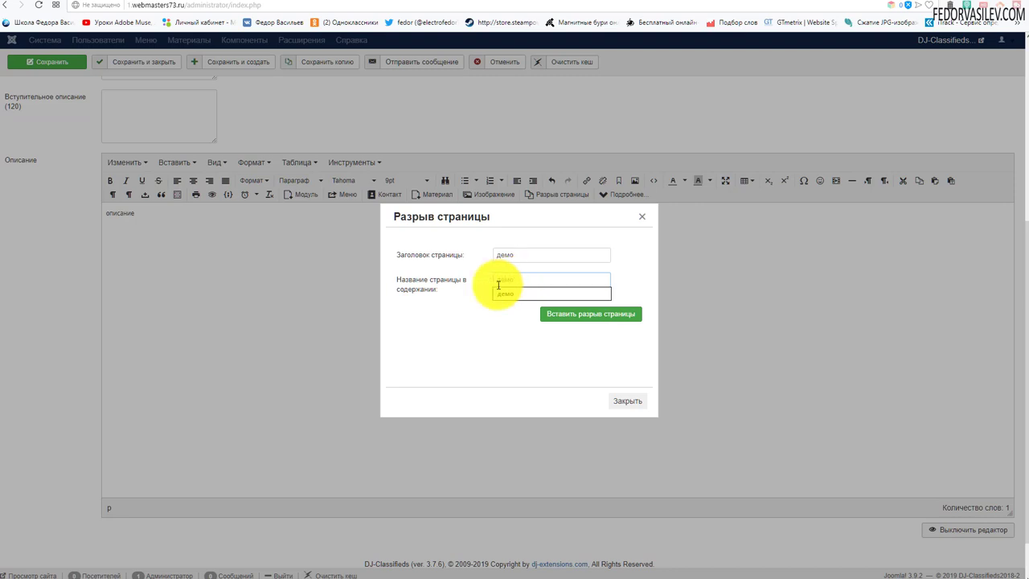
click(500, 289)
click(559, 314)
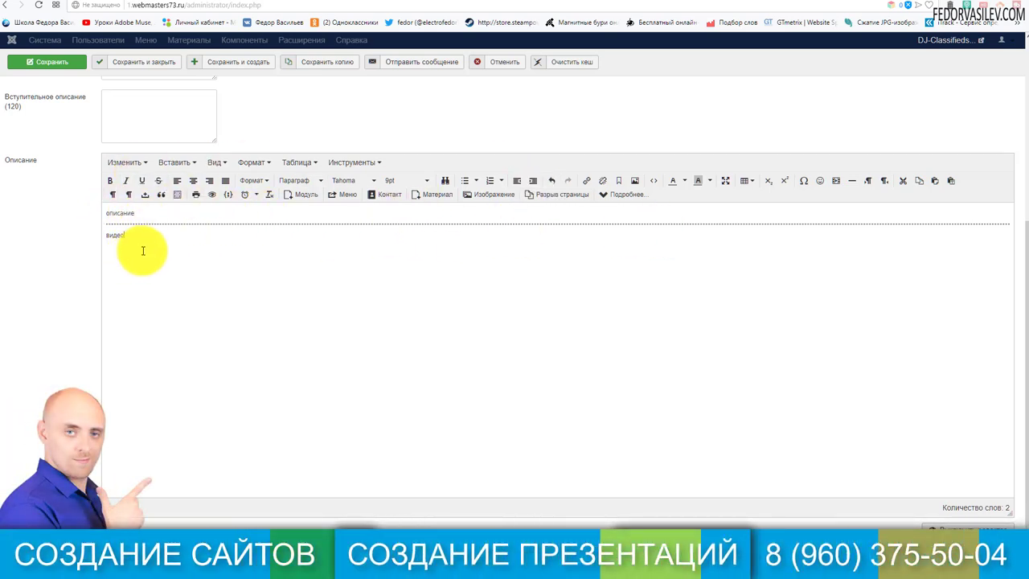
Add the text "видео" below the page break and save the ad
scroll(241, 213, up, 4)
click(24, 93)
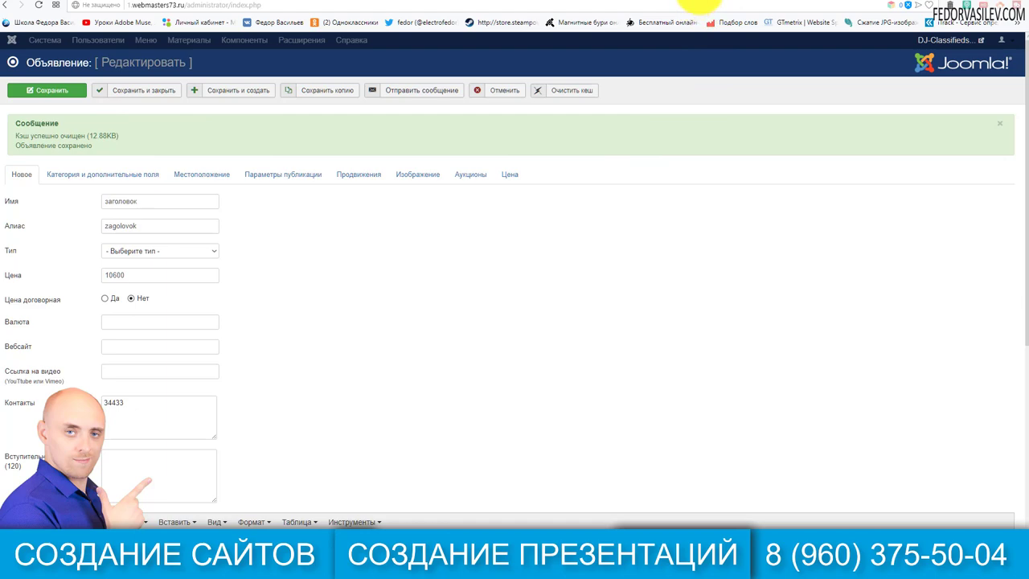
Switch to the site's ad page and check how the description and page break are displayed
click(699, 3)
click(287, 347)
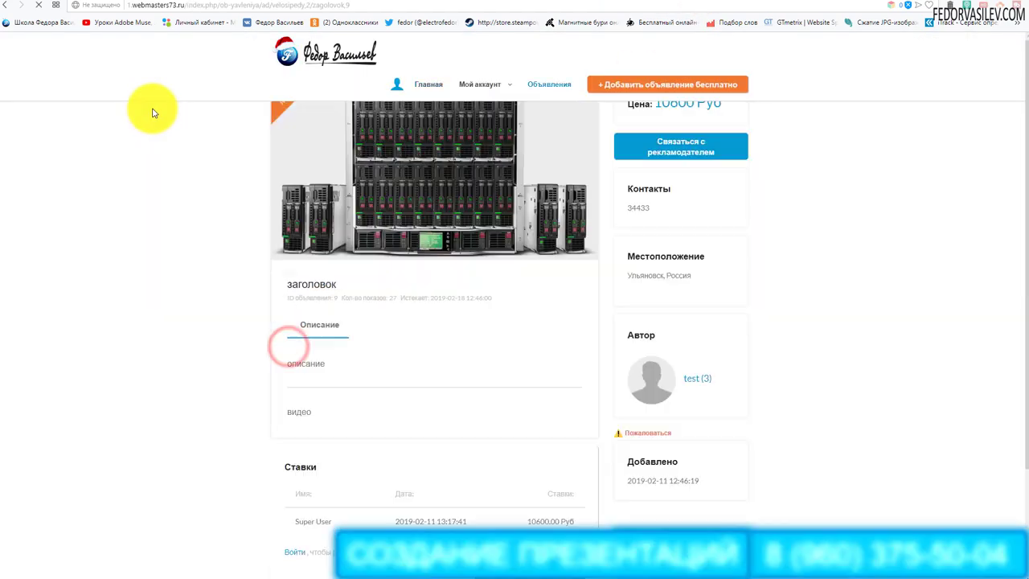
scroll(177, 218, down, 3)
scroll(271, 223, up, 1)
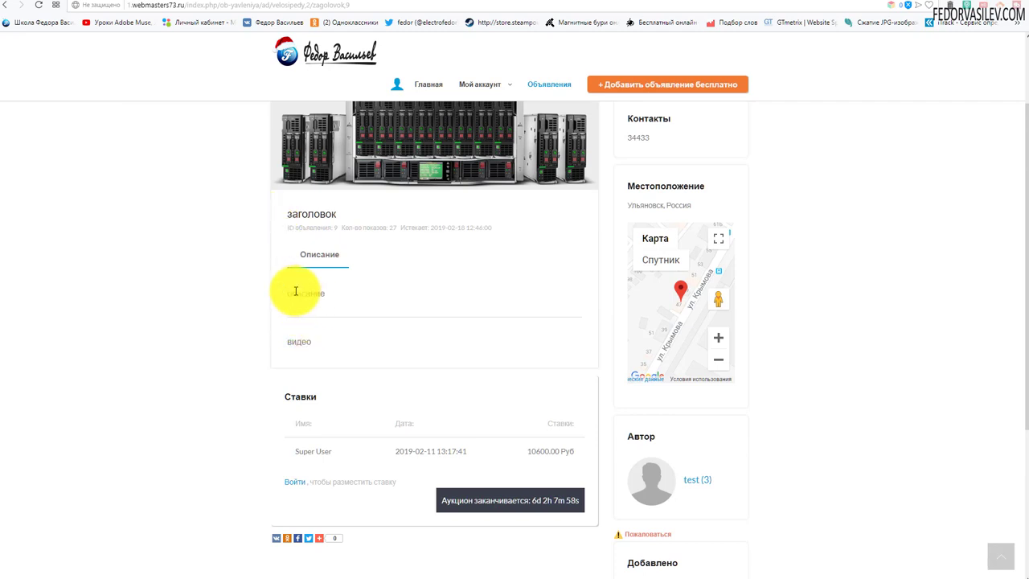
drag(291, 291, 315, 293)
click(454, 274)
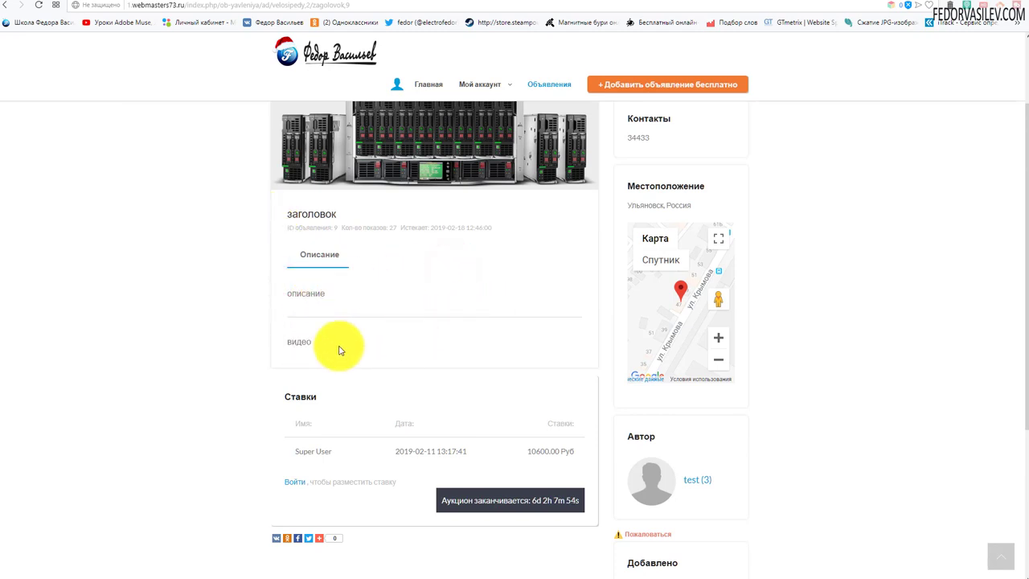
Close the ad editor in the admin panel and open the settings of the DJ-Classifieds - Pagebreak plugin
click(670, 2)
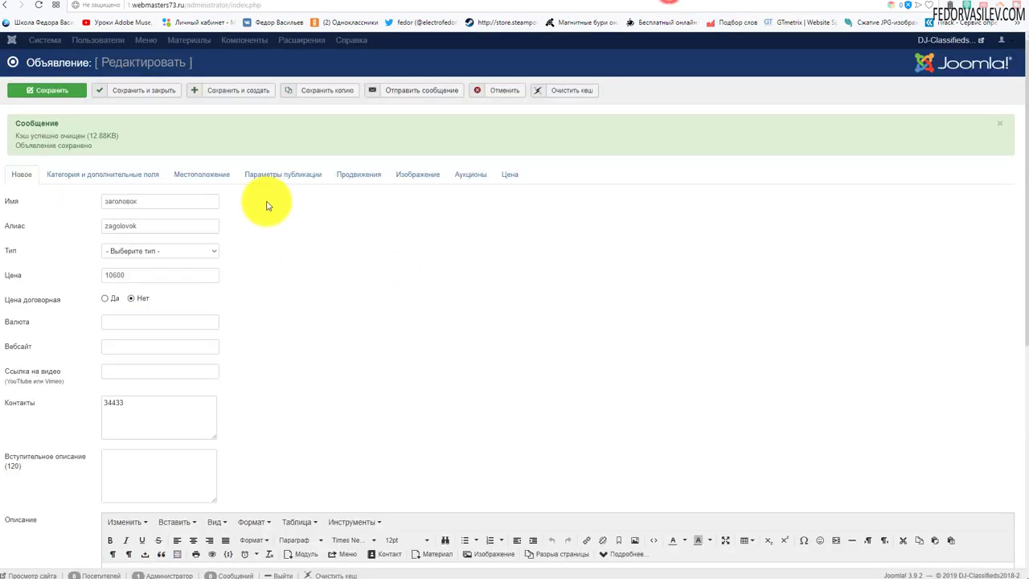
click(519, 92)
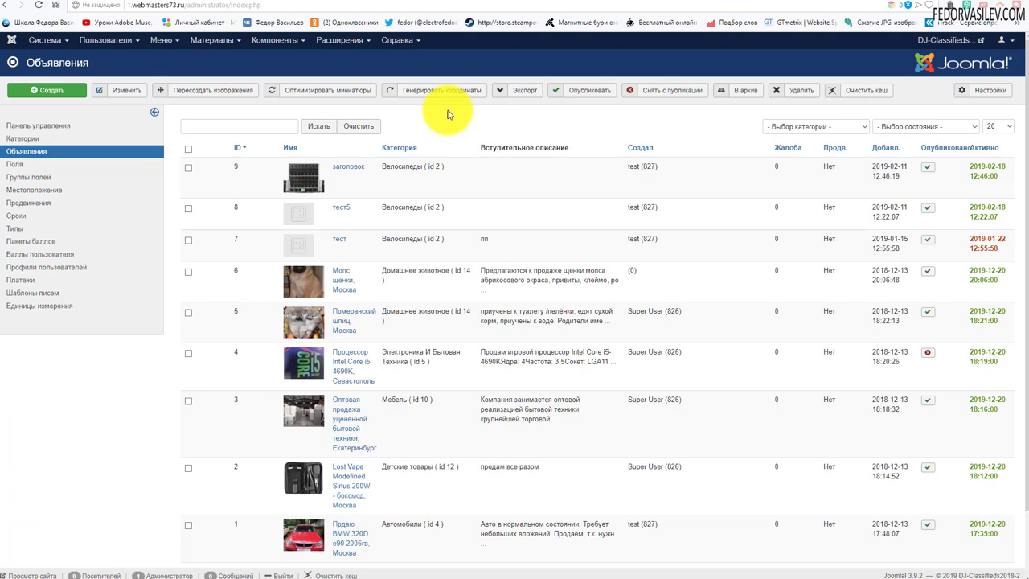
click(346, 46)
mouse_move(306, 52)
mouse_move(336, 41)
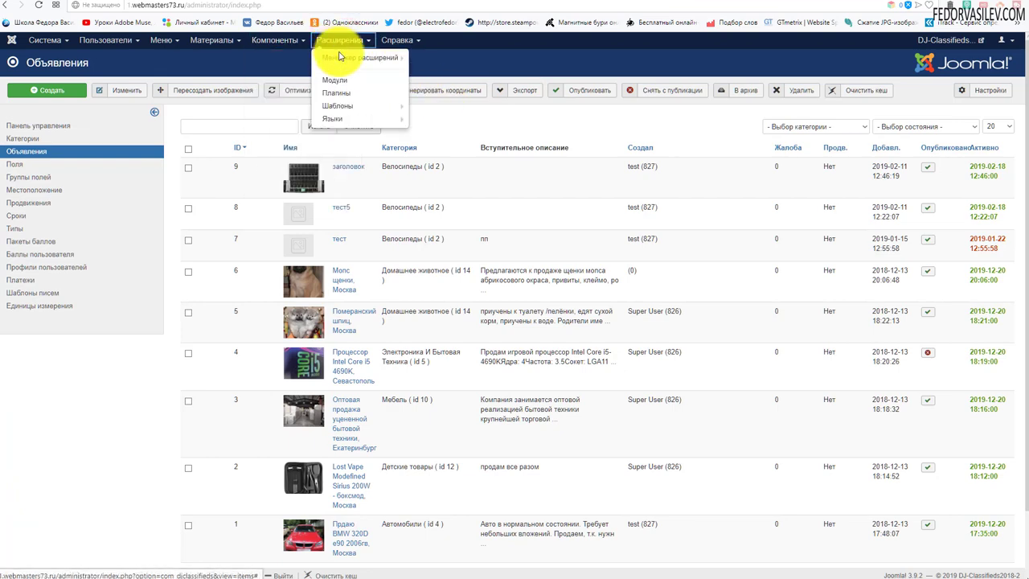
click(343, 93)
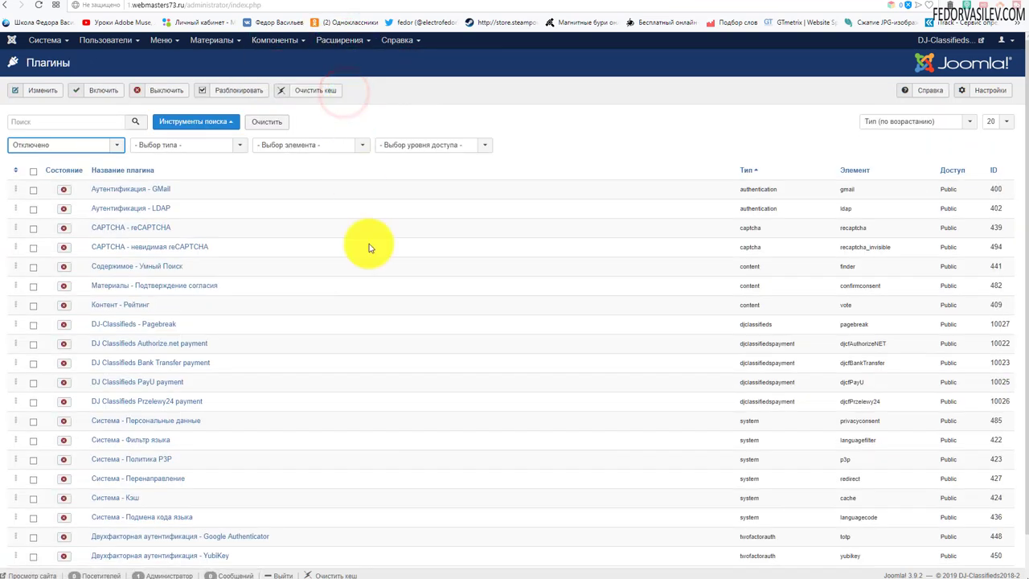
click(153, 320)
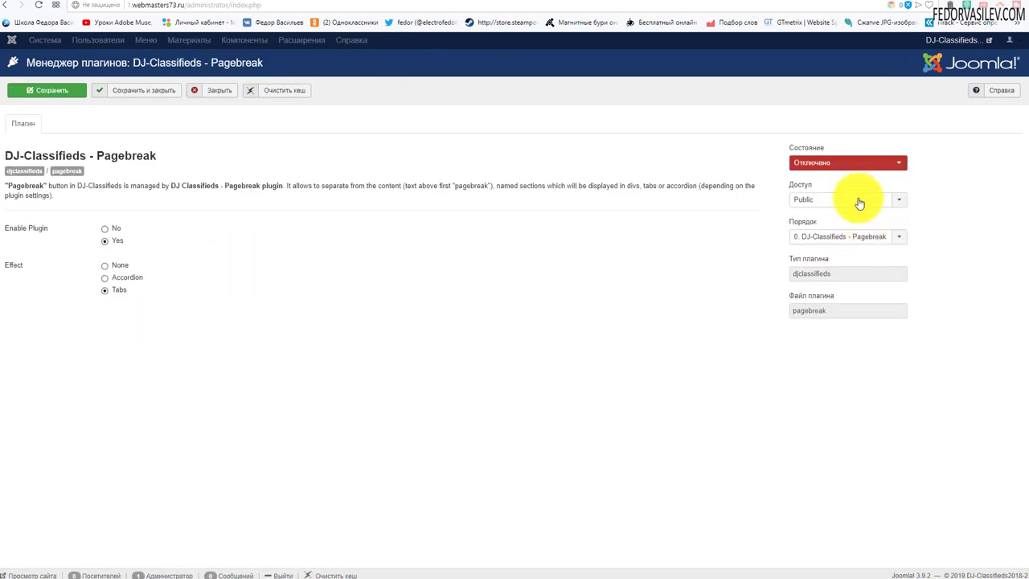
Set the Pagebreak plugin's status to Включено and save it
click(836, 166)
click(834, 176)
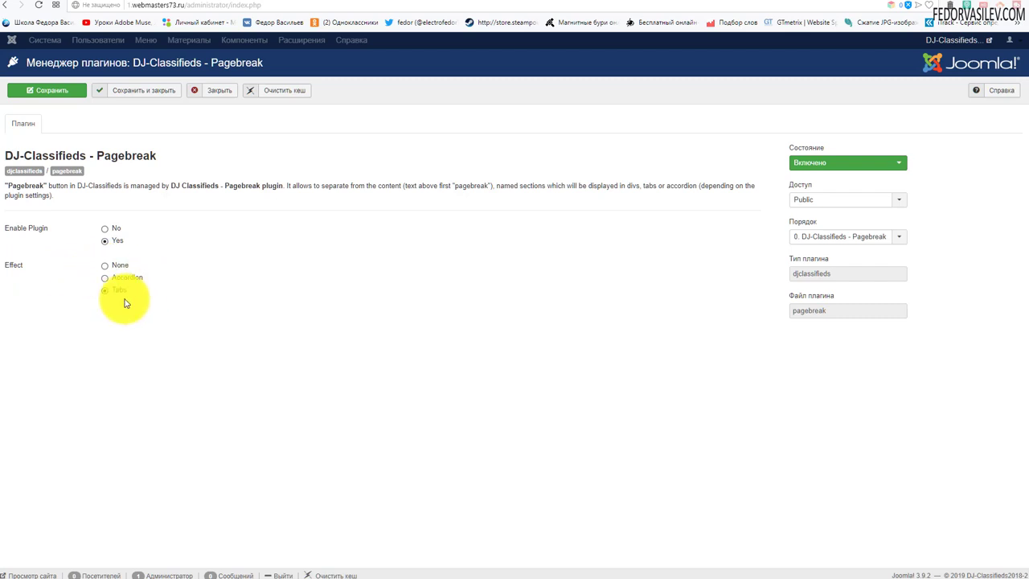
click(74, 90)
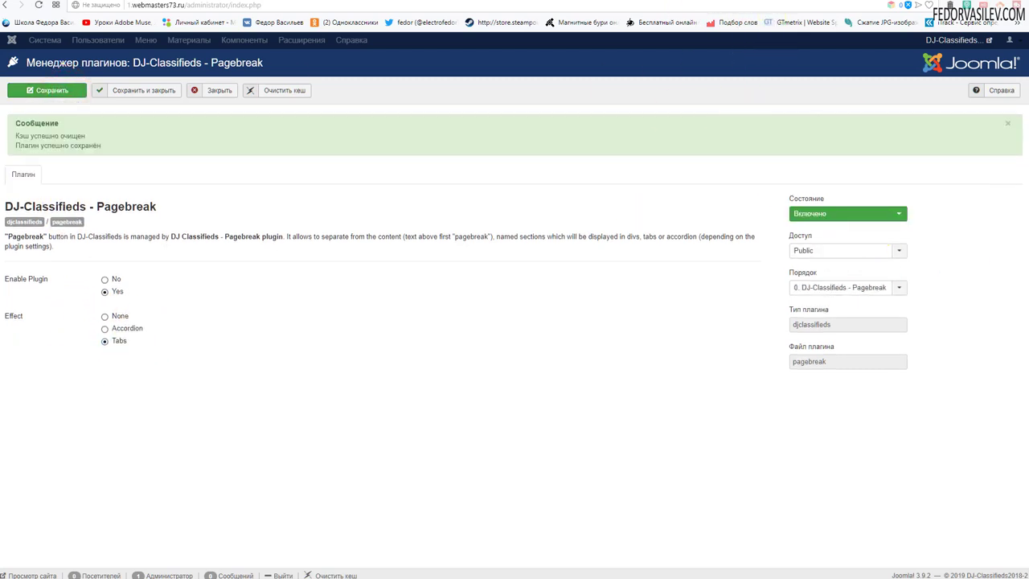
Reload the ad page on the site and test collapsing and expanding the "демо" section
click(699, 5)
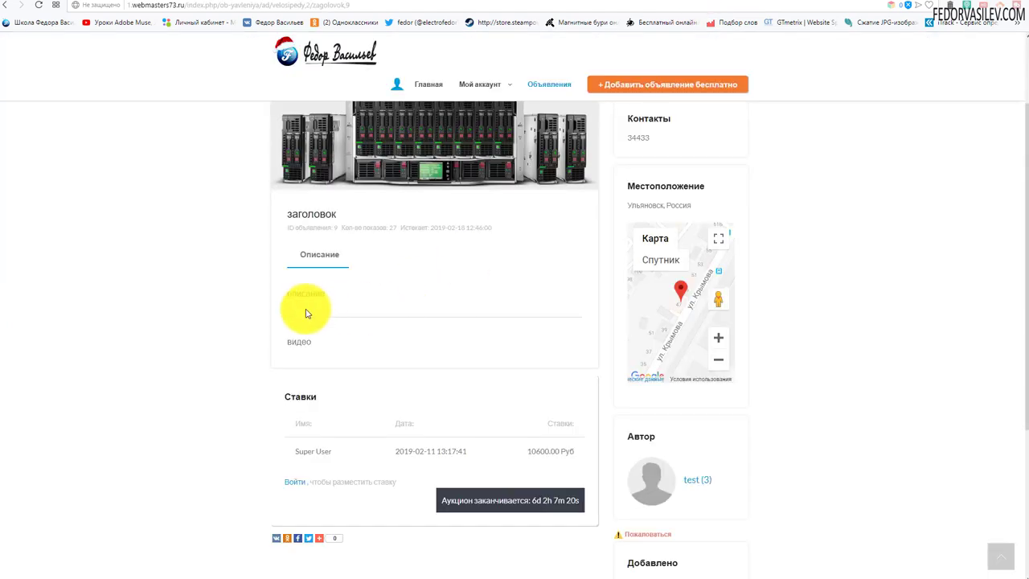
click(40, 6)
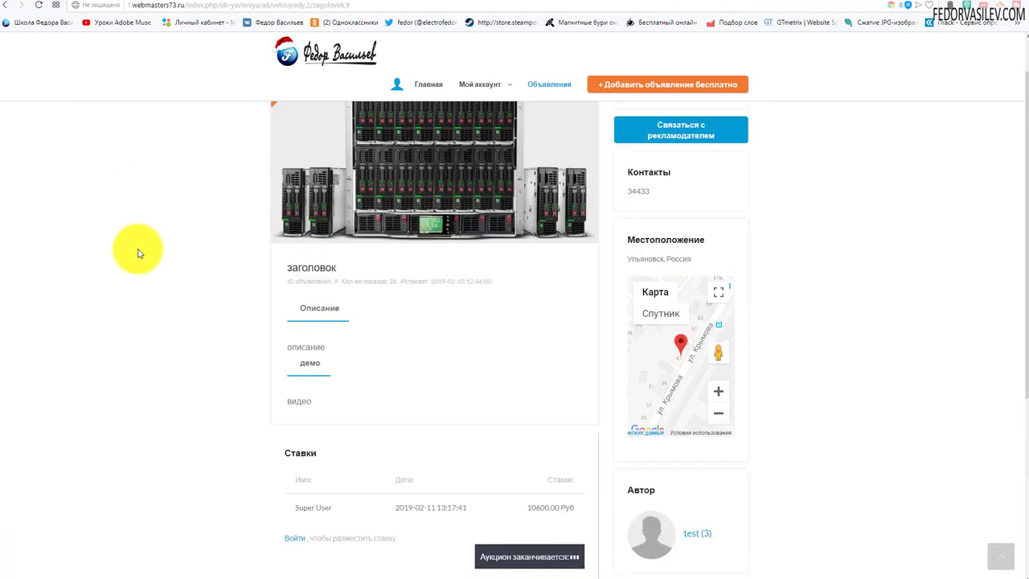
click(309, 363)
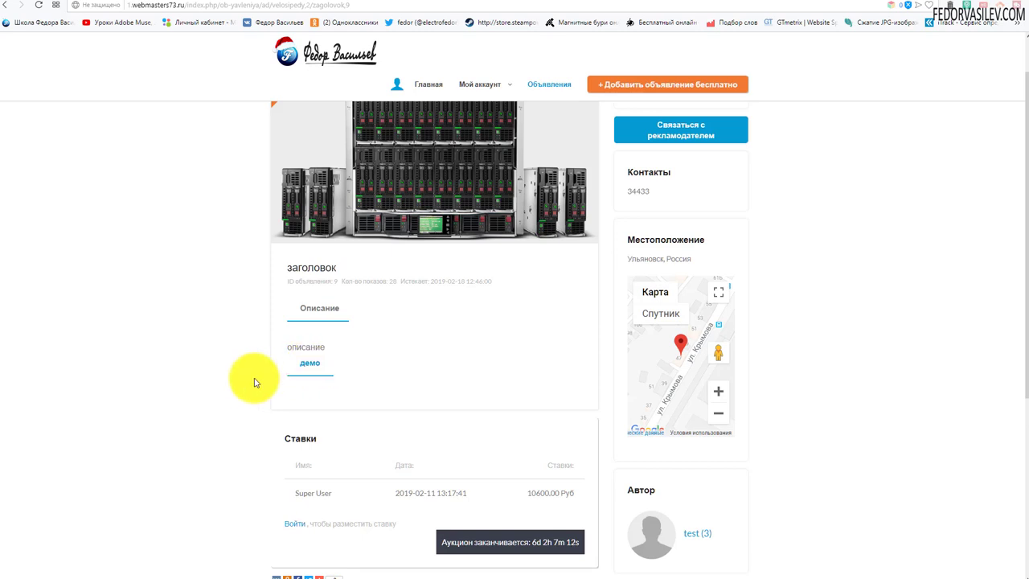
double_click(310, 347)
click(199, 387)
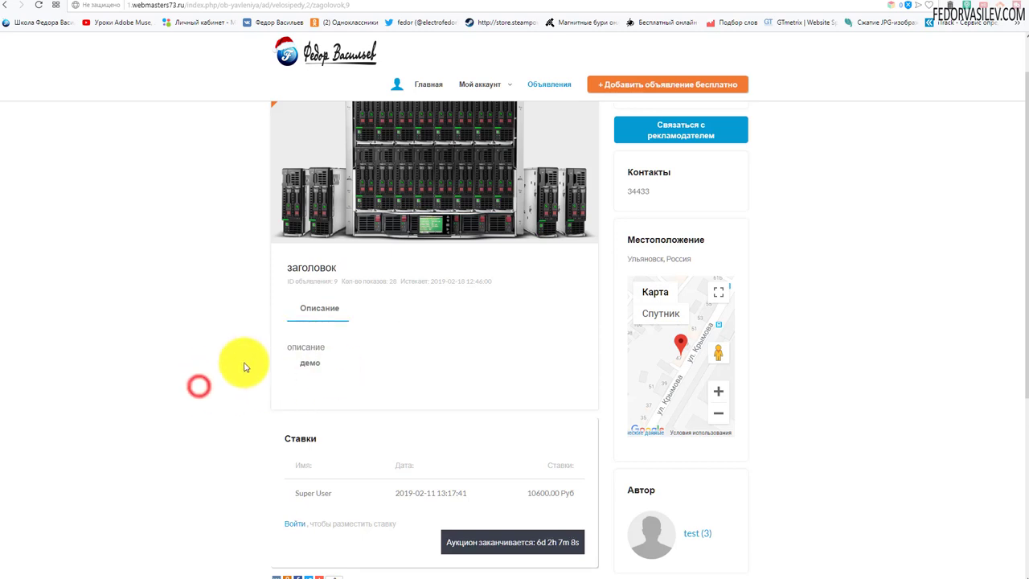
click(306, 362)
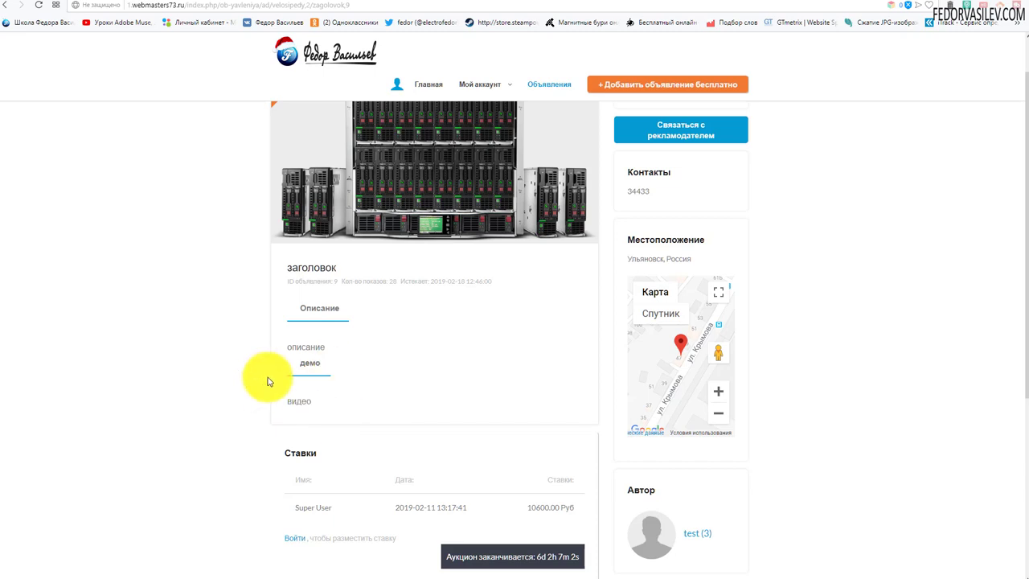
click(309, 368)
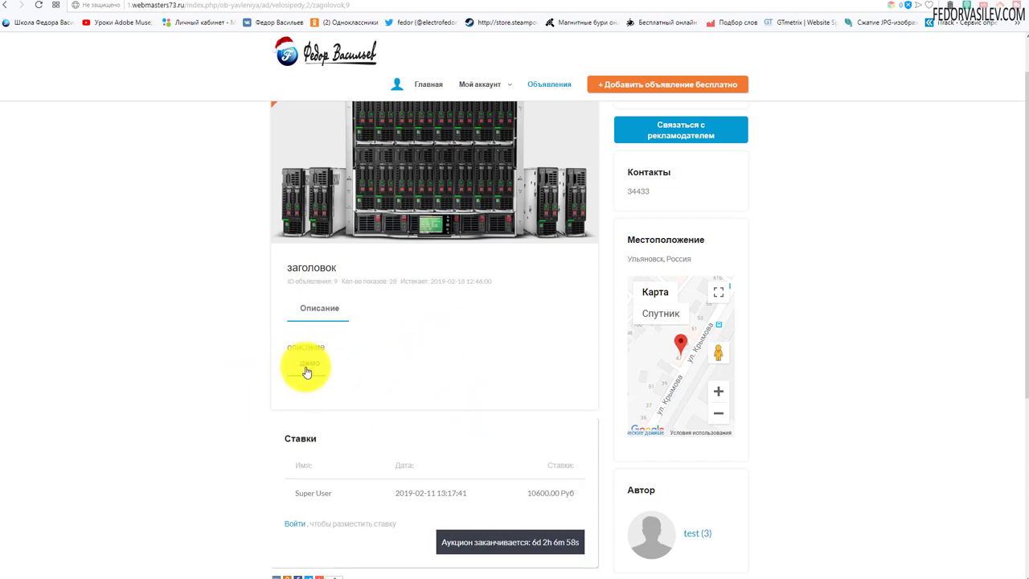
Switch to the admin panel, set the Pagebreak plugin's effect to Accordion and save it
click(660, 2)
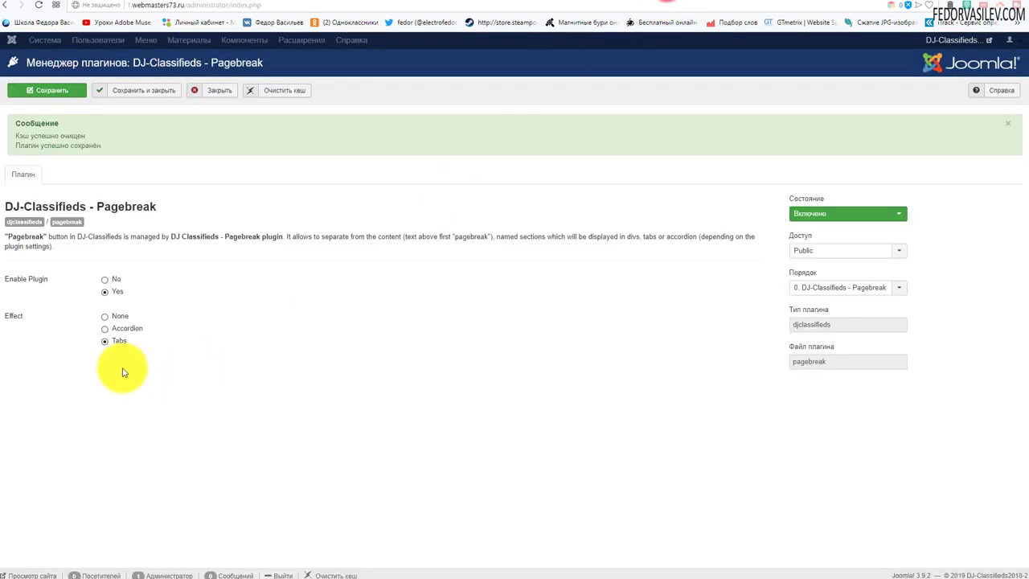
click(106, 329)
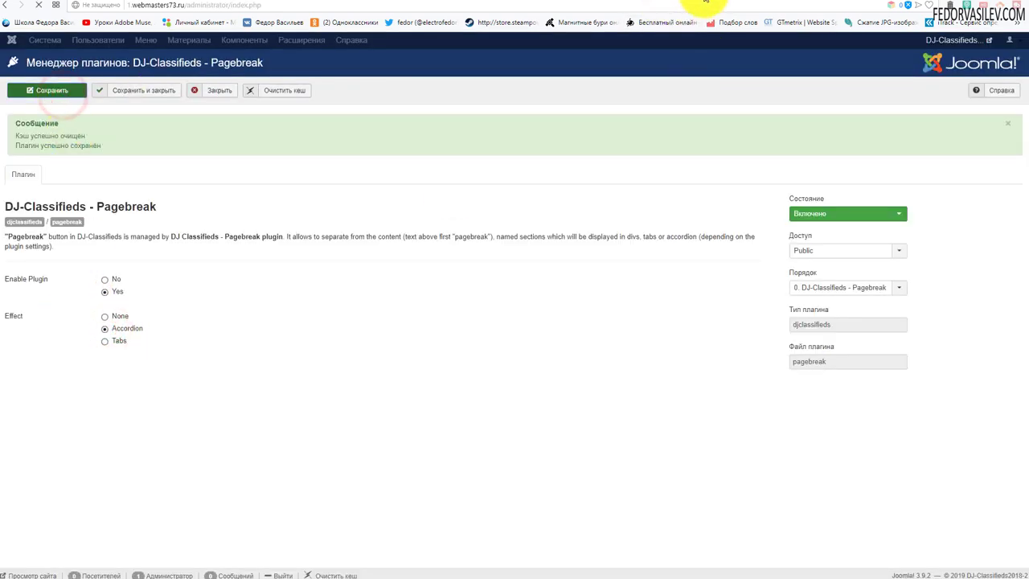
Reload the ad page on the site and test collapsing and expanding the "демо" accordion section
click(687, 6)
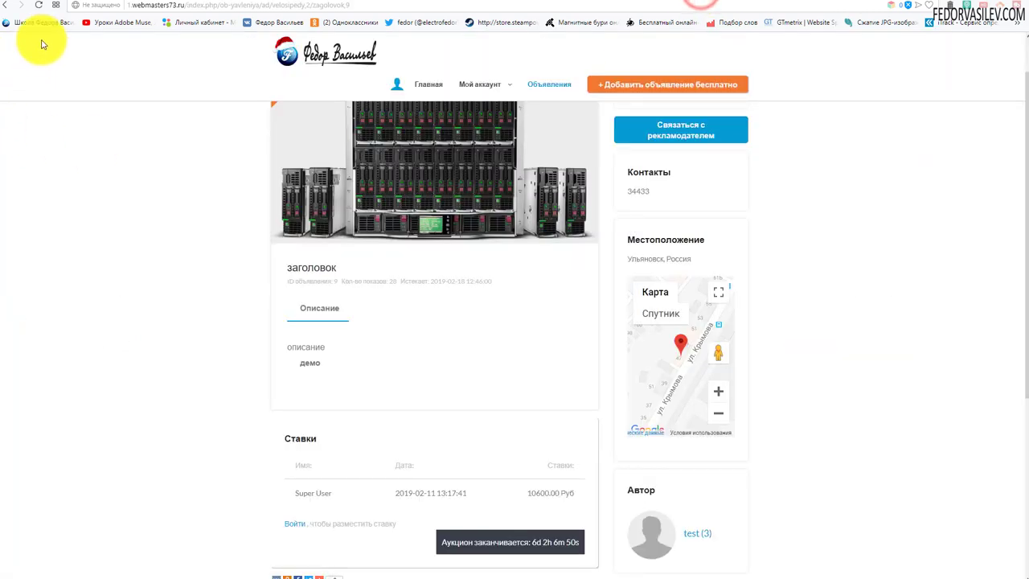
click(39, 5)
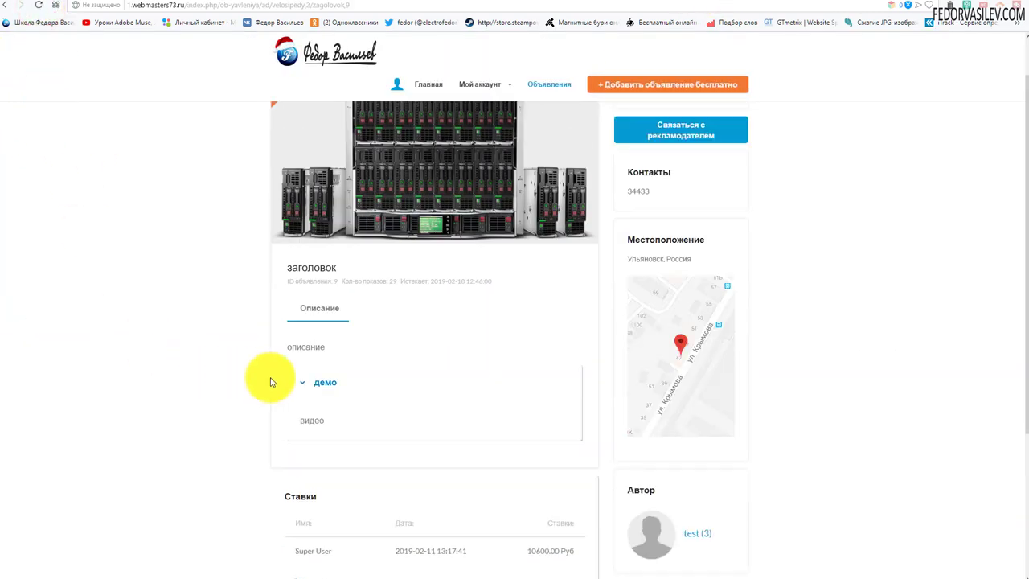
click(322, 382)
click(302, 379)
scroll(304, 275, down, 1)
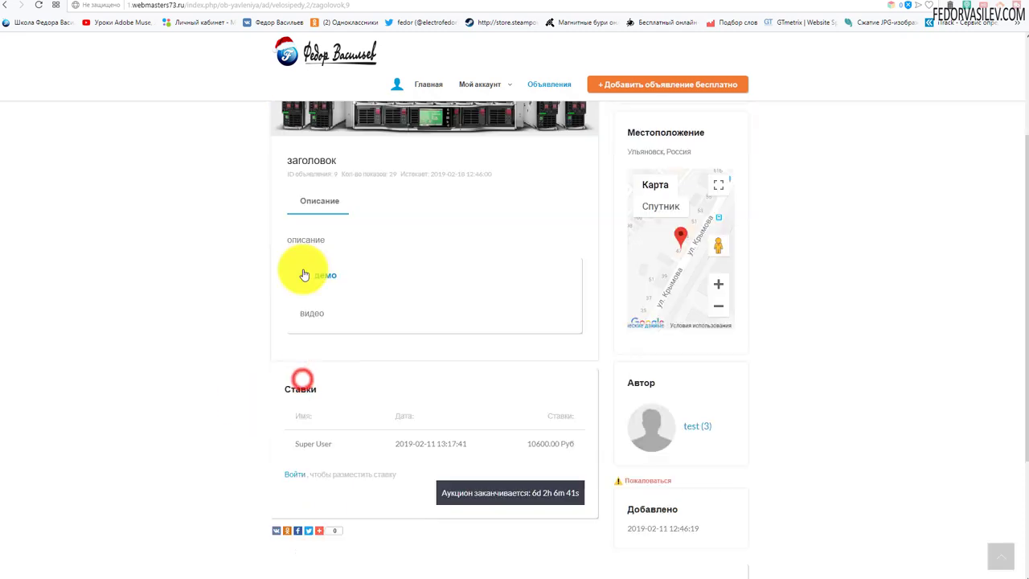
click(304, 276)
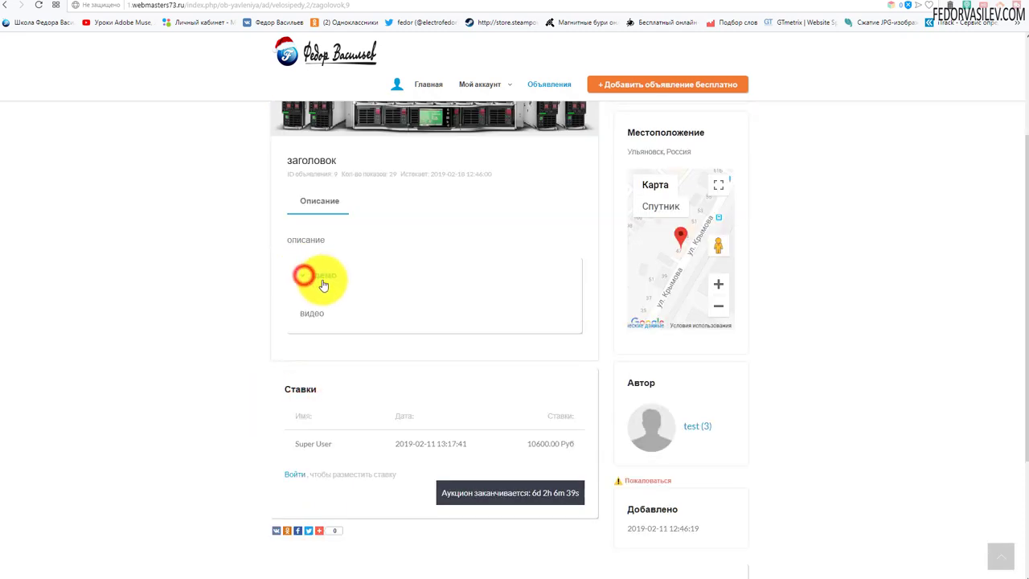
click(323, 277)
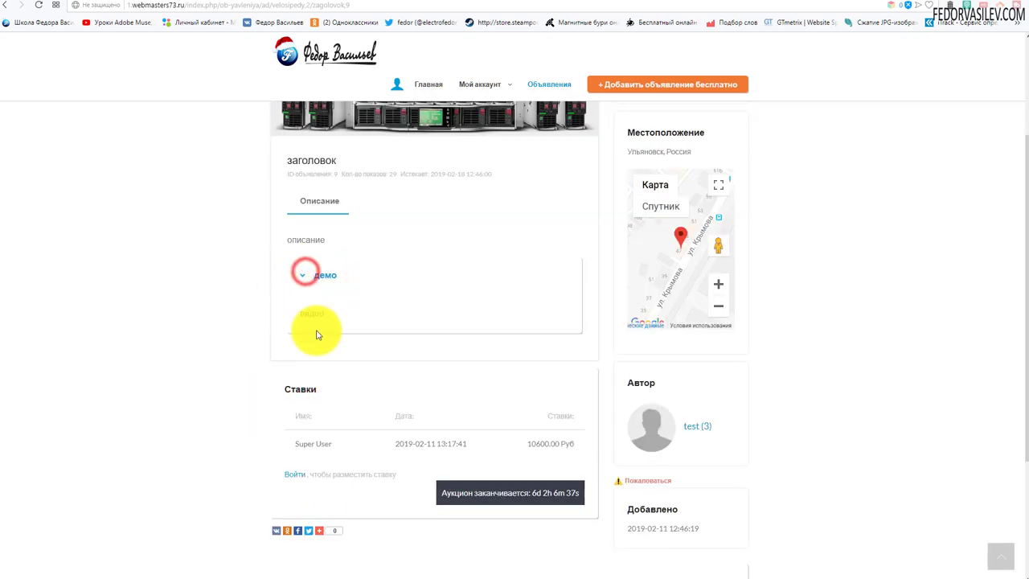
click(305, 274)
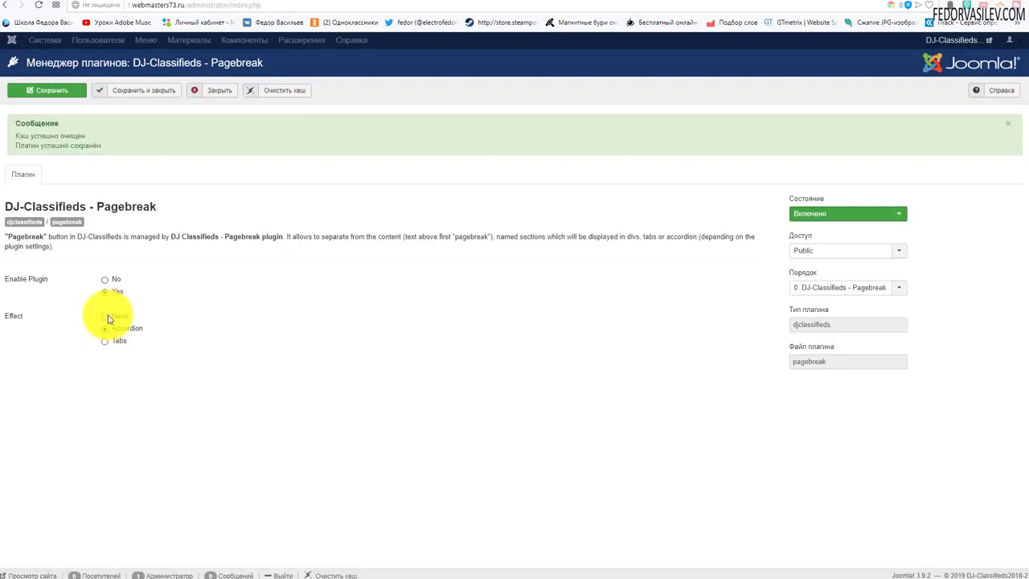
Save the Pagebreak plugin with the None effect in the admin panel, and set the effect back to Tabs
click(105, 317)
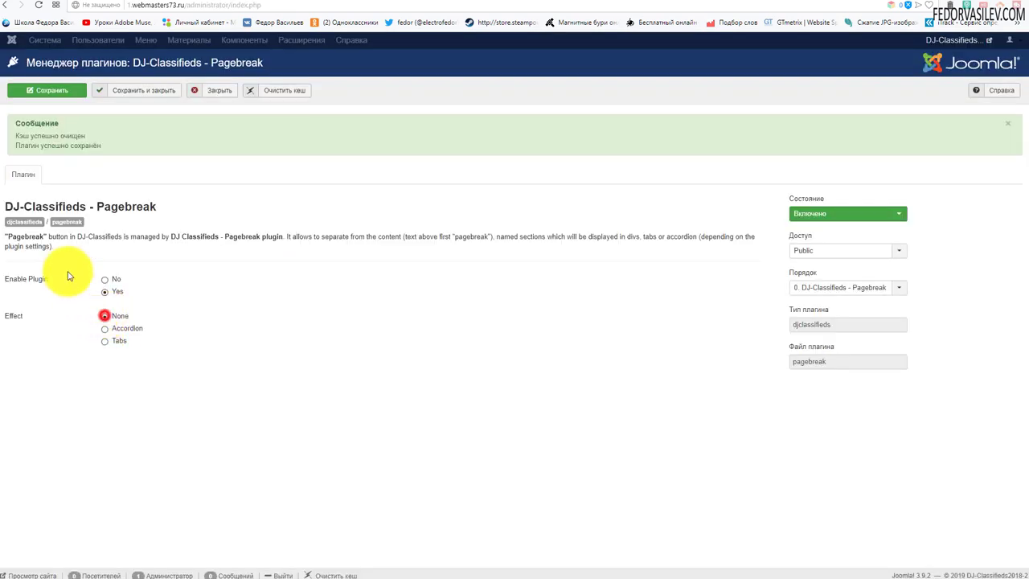
click(46, 90)
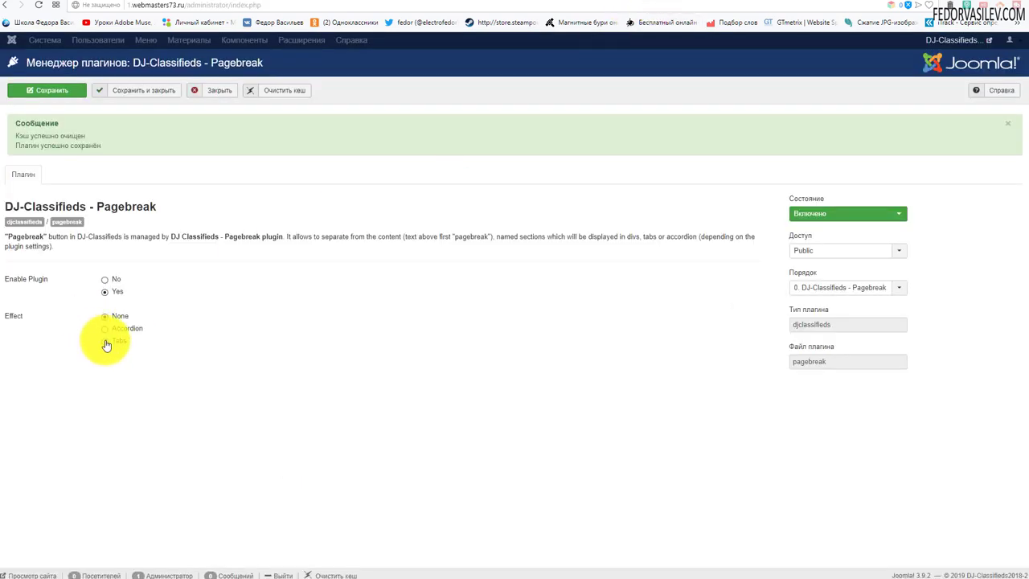
click(104, 340)
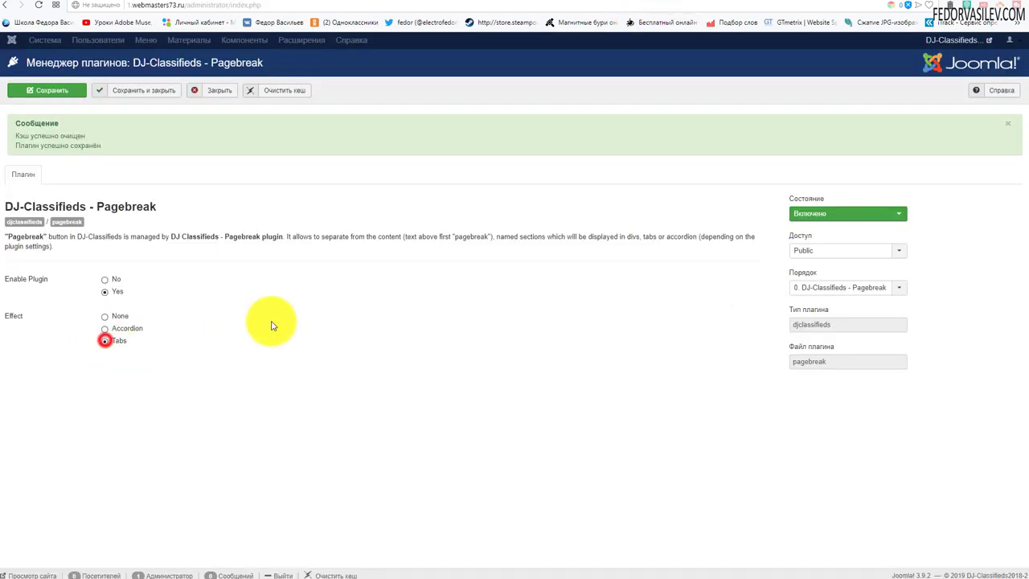
Switch to the site, open the form for adding a new ad and check its description editor for a page break option
click(706, 4)
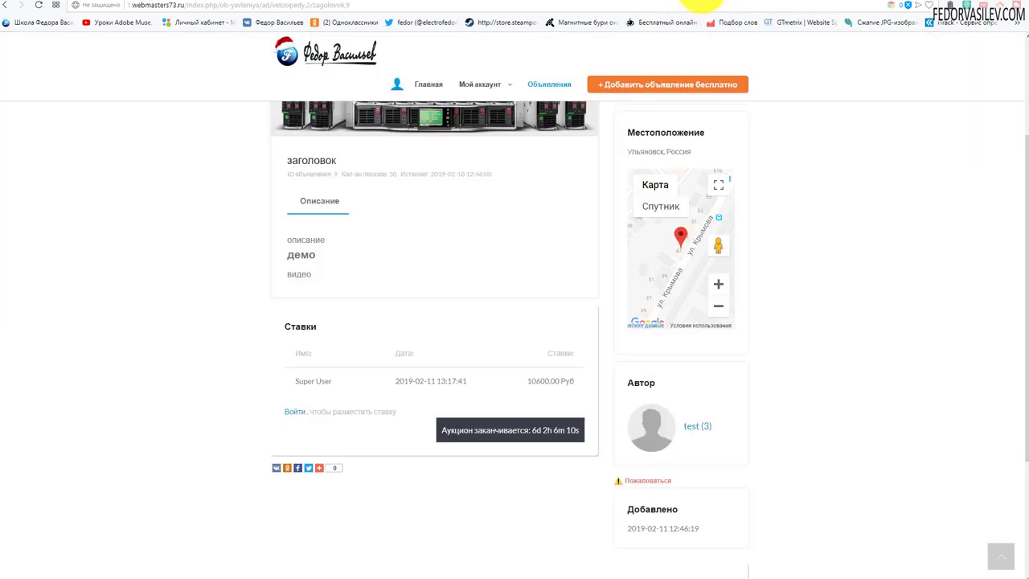
click(680, 86)
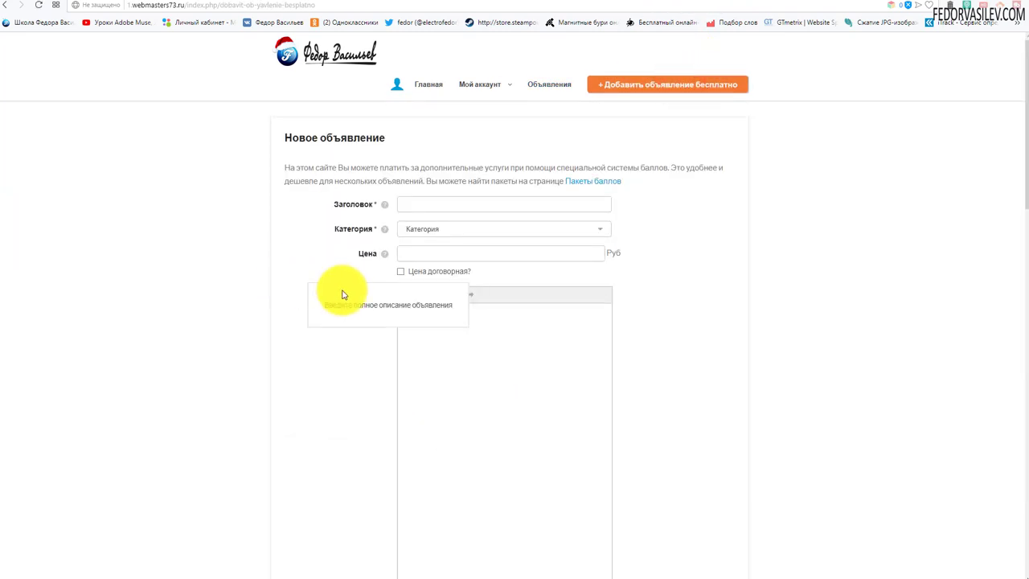
click(425, 317)
scroll(458, 228, down, 1)
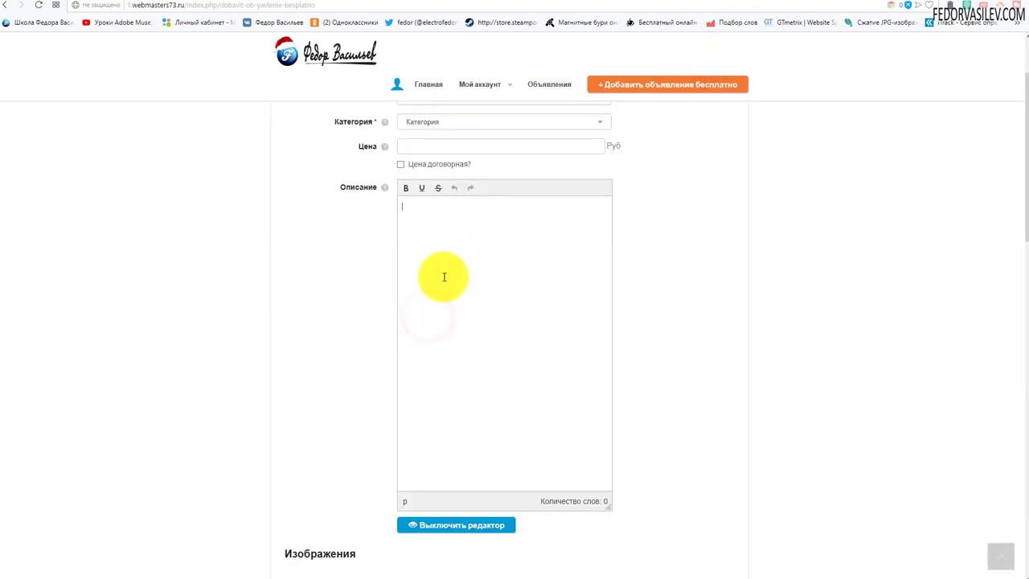
click(402, 211)
scroll(511, 265, up, 1)
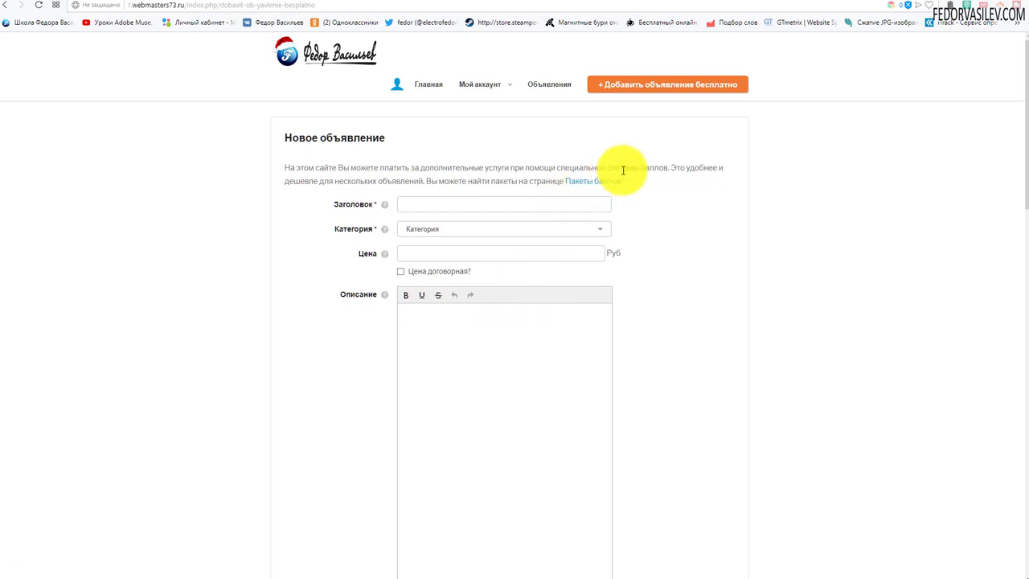
Close the Pagebreak plugin in the admin panel and examine the DJ Classifieds payment plugins, including Authorize.net, in the disabled plugin list
click(660, 1)
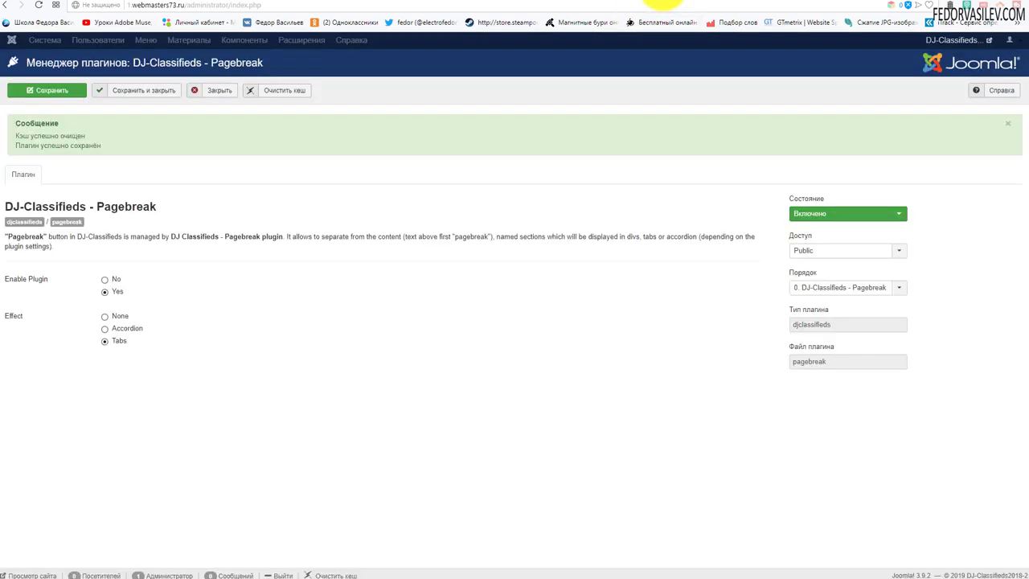
click(225, 90)
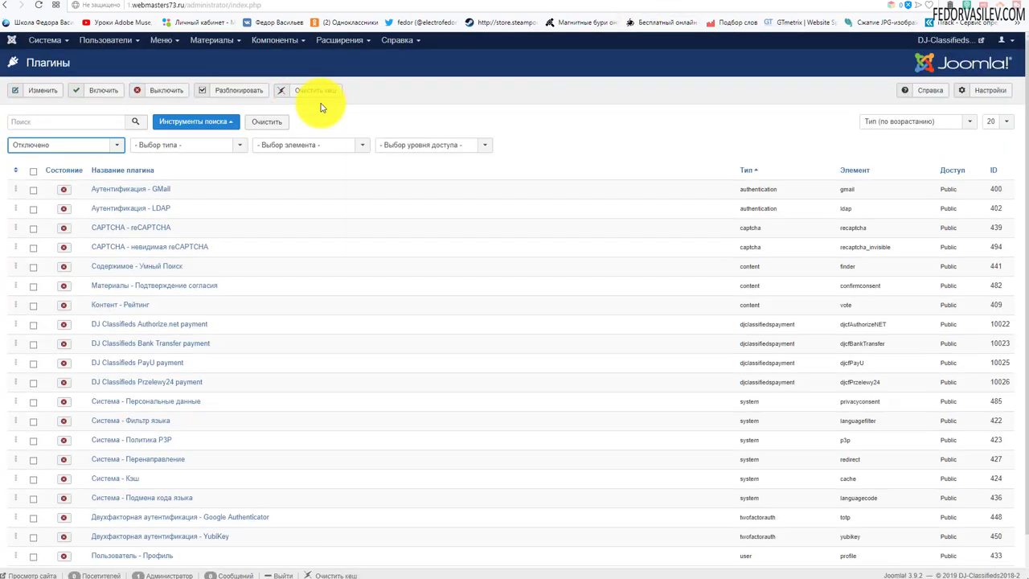
scroll(195, 322, down, 1)
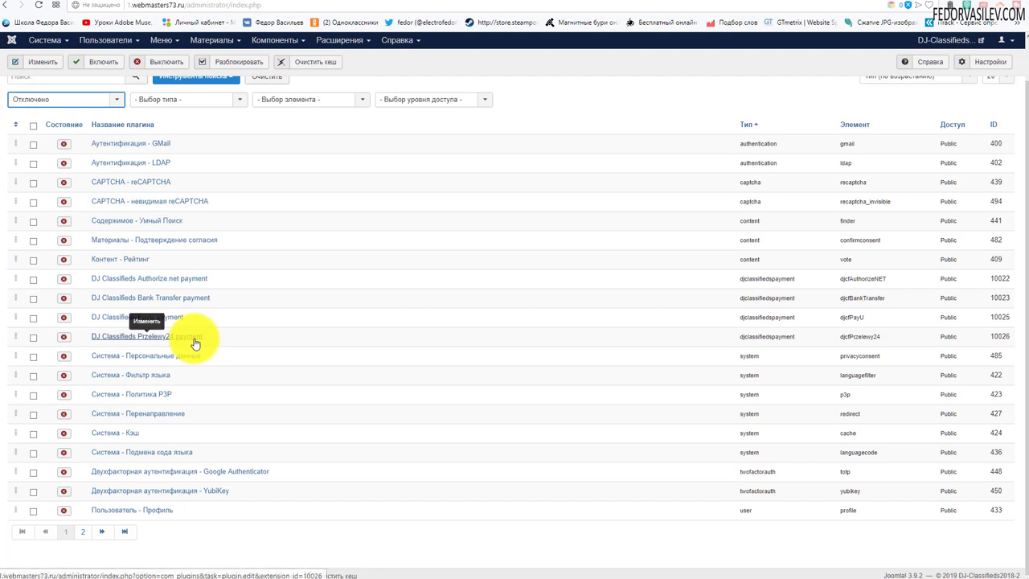
click(206, 279)
drag(206, 279, 94, 287)
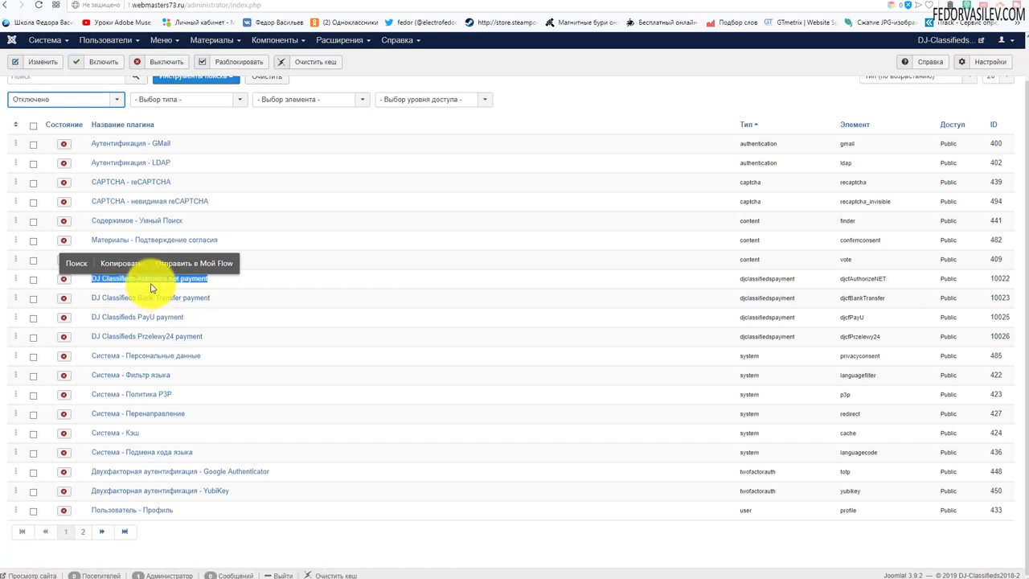
click(252, 279)
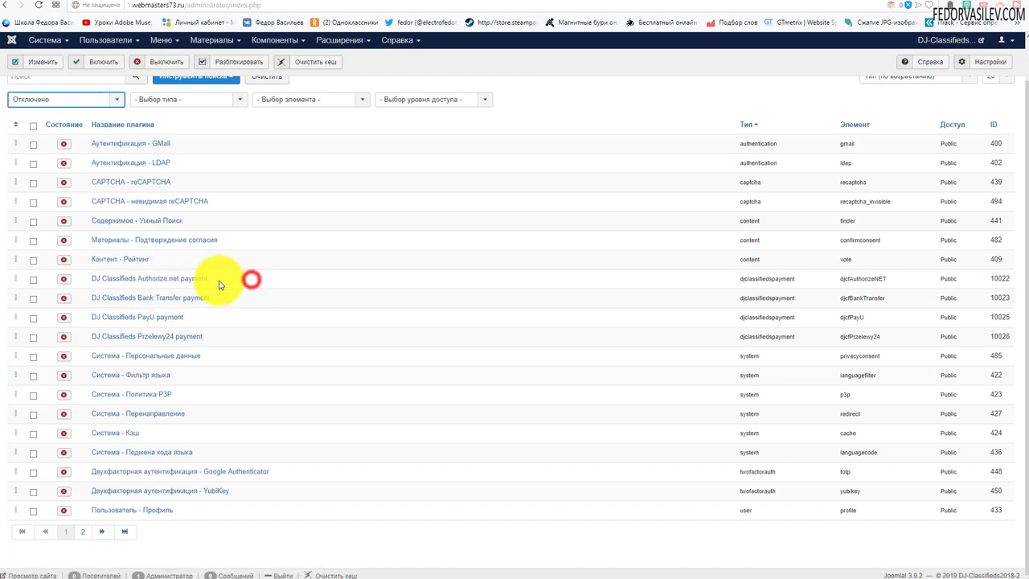
drag(211, 281, 97, 279)
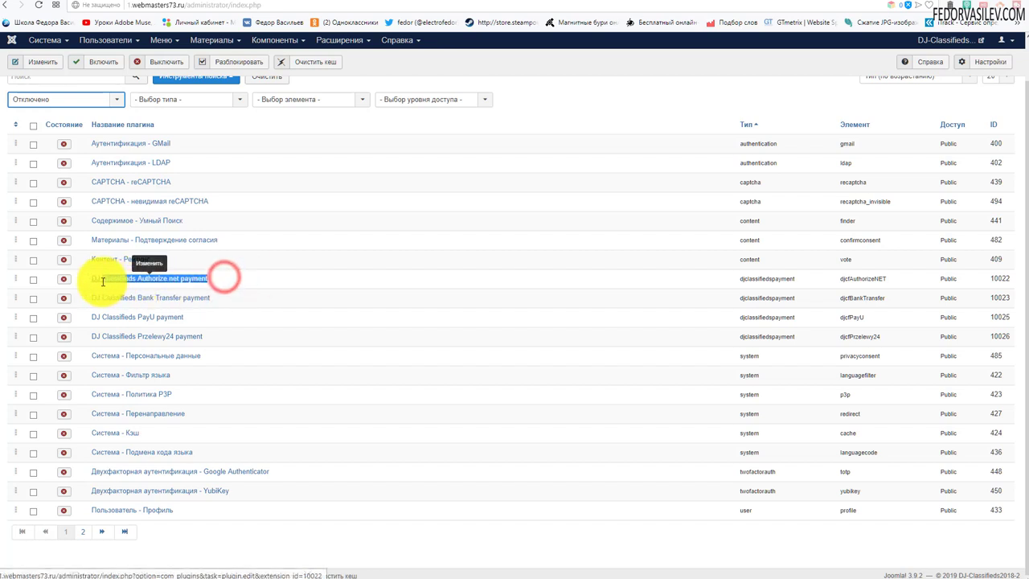
click(282, 281)
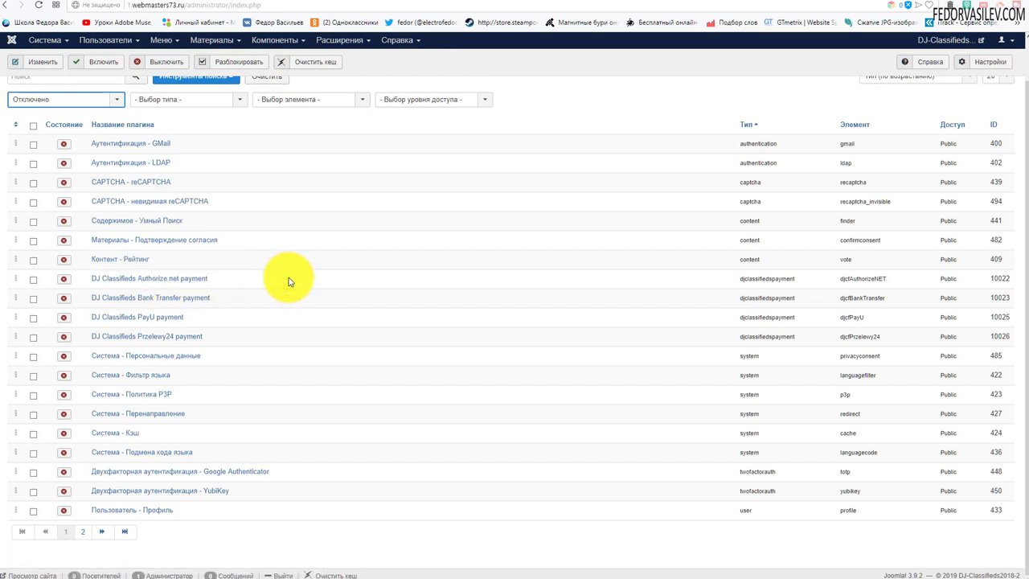
Open the DJ Classifieds Bank Transfer payment plugin and set its status to Включено
click(204, 302)
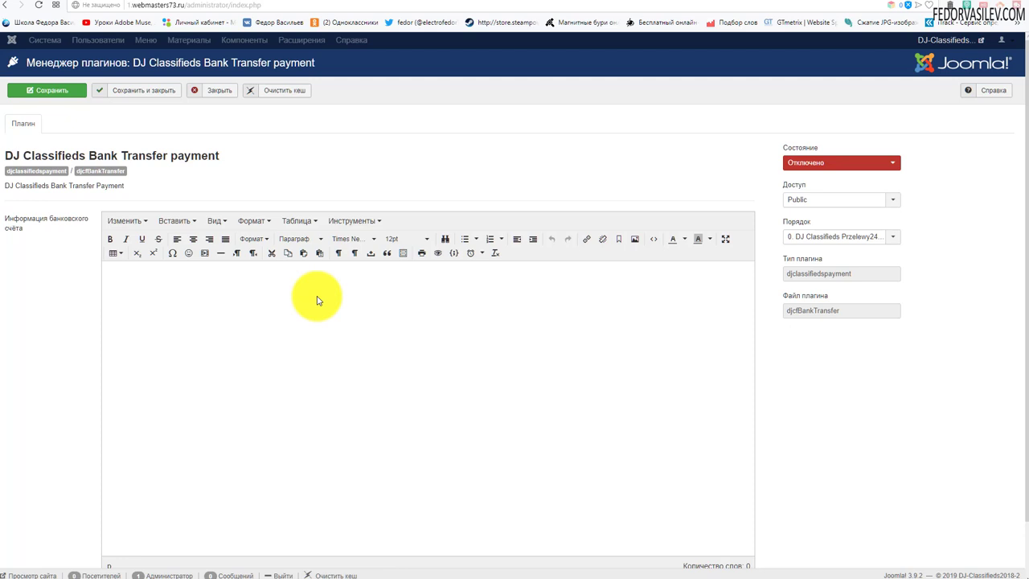
click(802, 159)
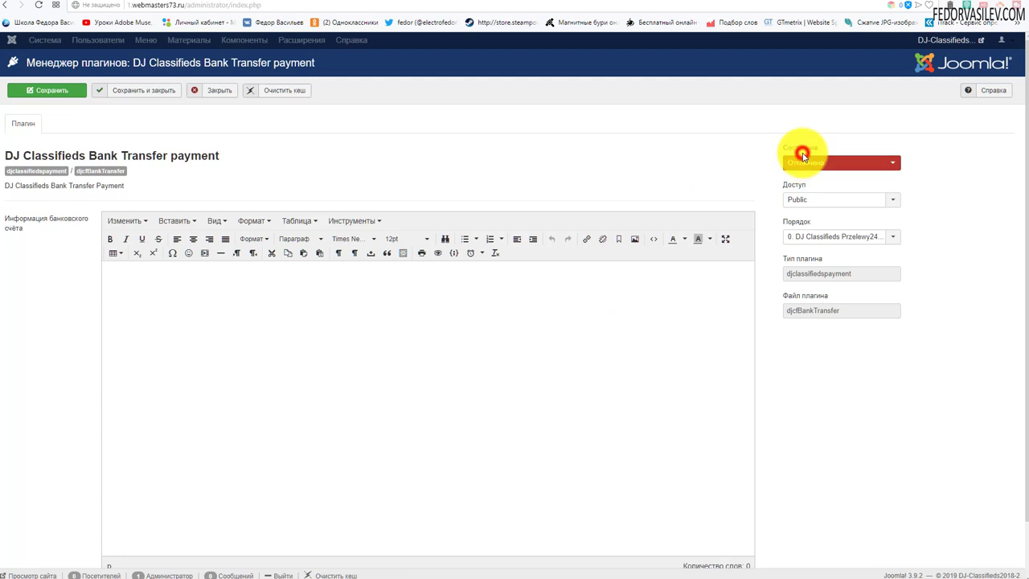
click(802, 176)
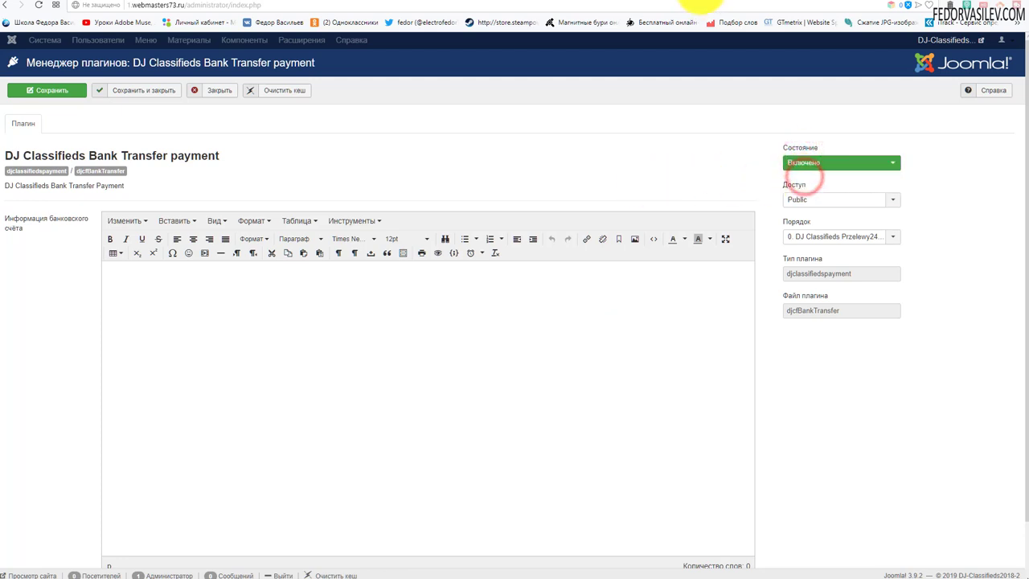
Switch to the site and log in to the user account with the saved credentials
click(699, 2)
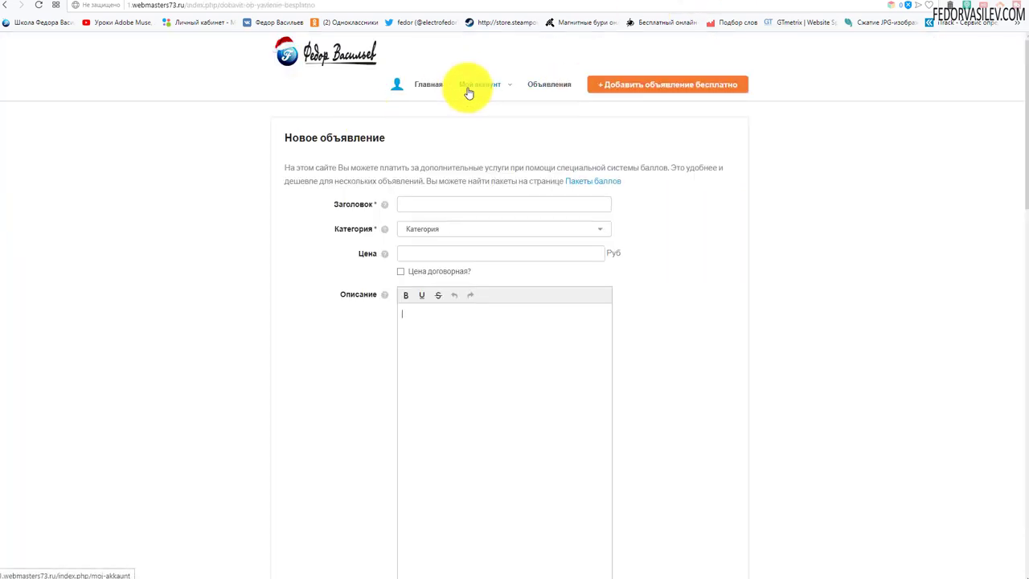
mouse_move(481, 85)
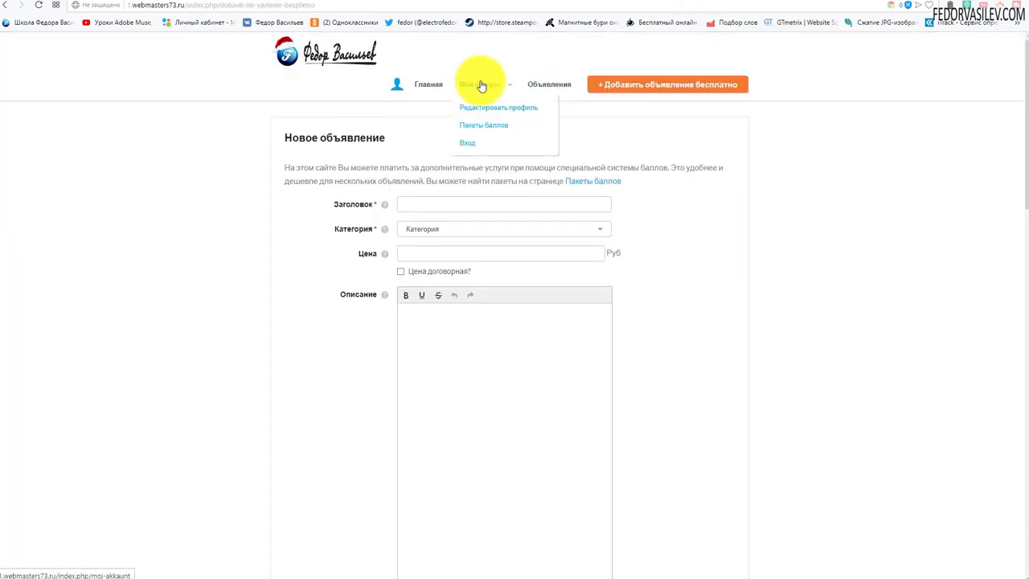
click(466, 143)
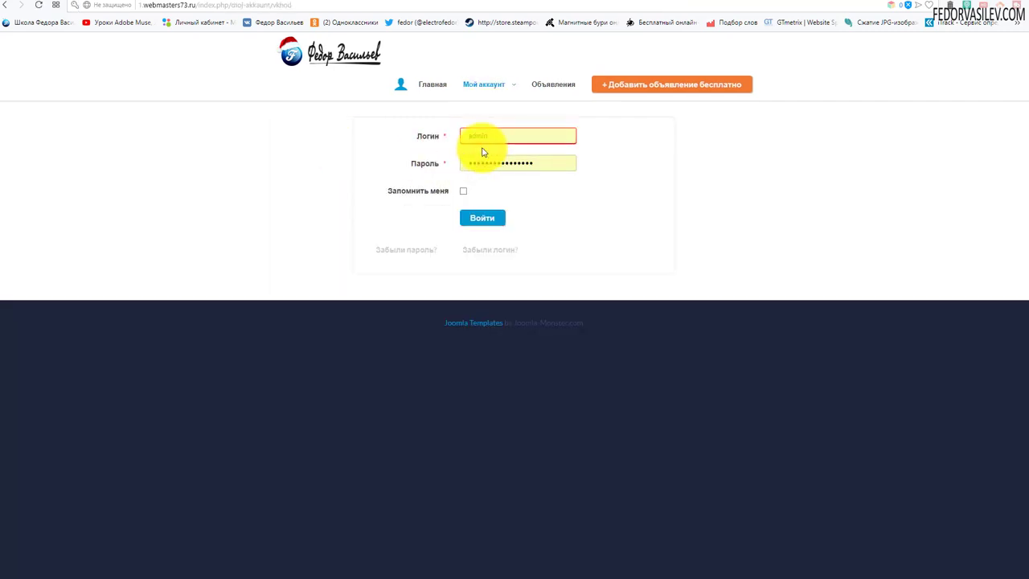
click(485, 137)
key(Return)
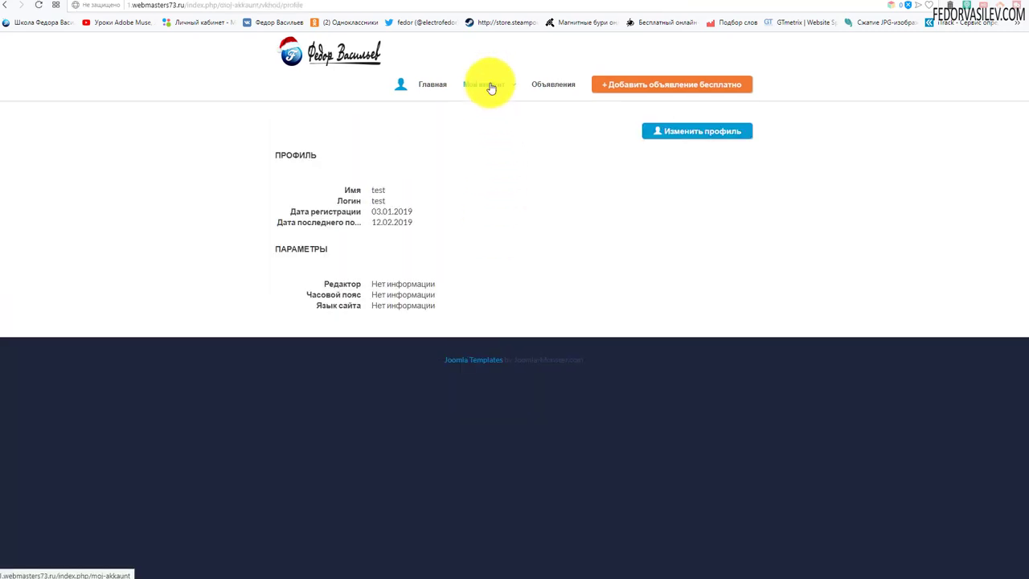
Start the purchase of points package 1 from the account's points packages and check the payment methods offered for it
mouse_move(491, 88)
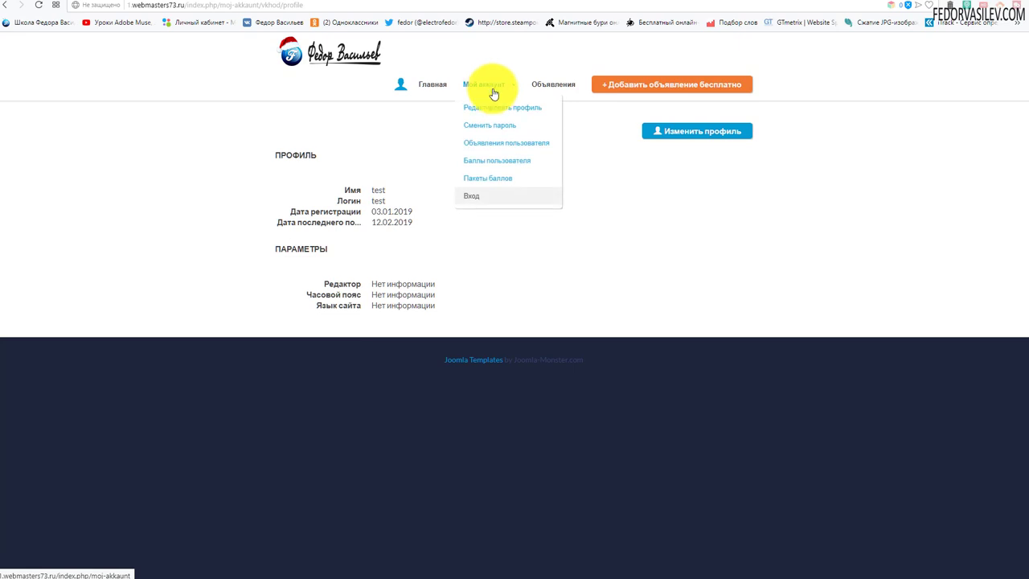
click(497, 184)
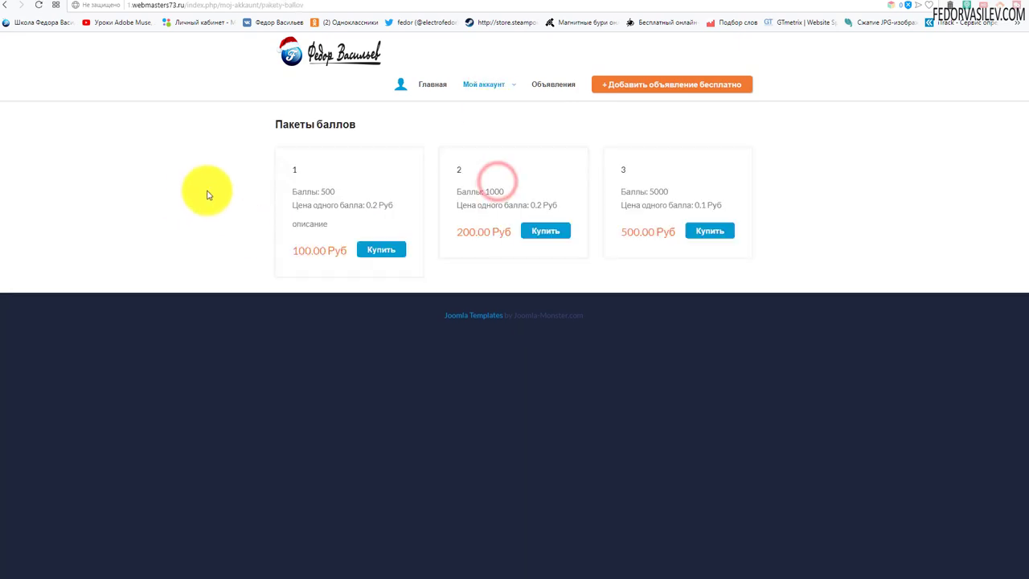
click(363, 249)
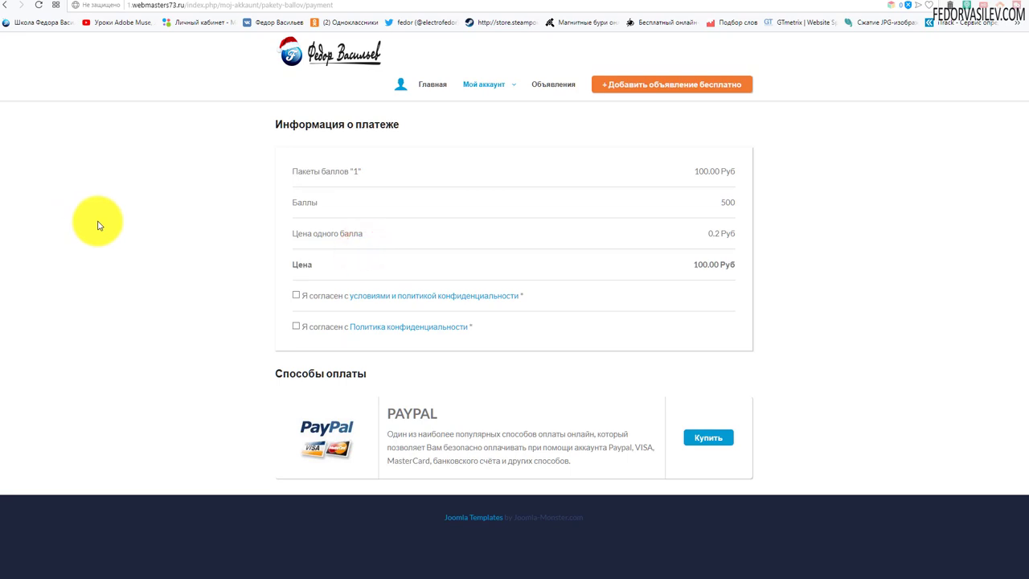
double_click(360, 374)
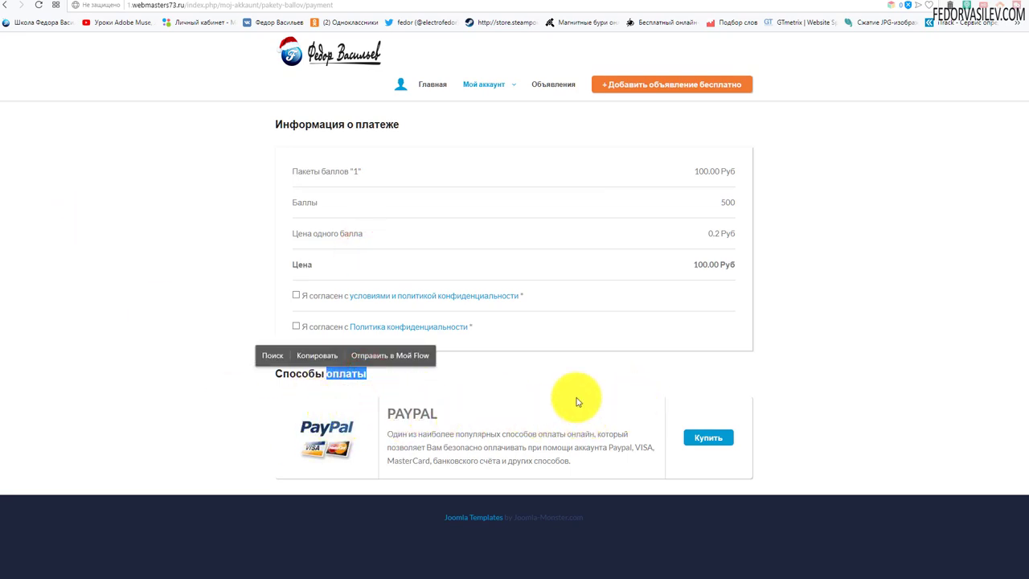
click(430, 374)
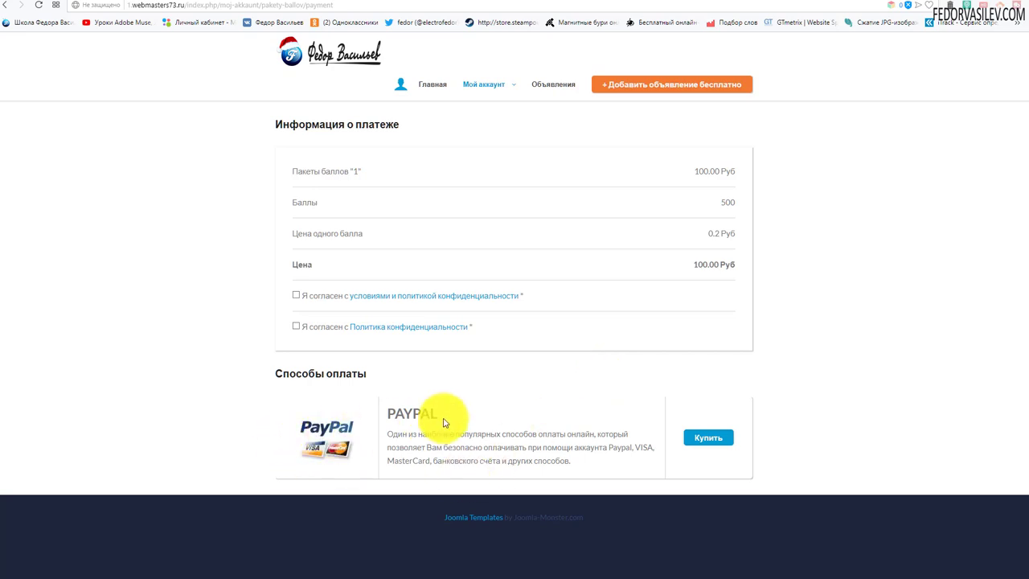
drag(442, 415, 397, 416)
click(427, 363)
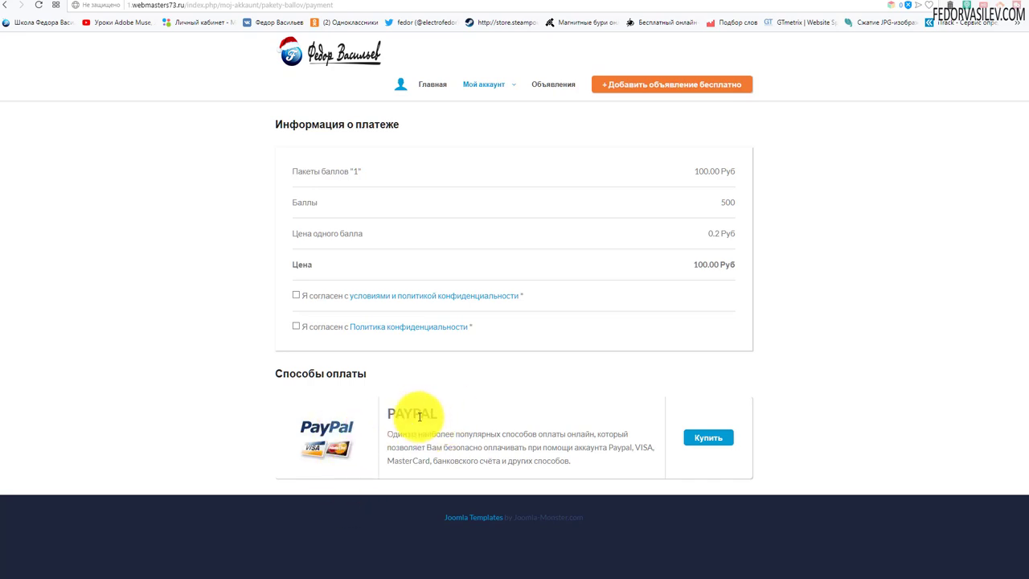
Return to the admin panel, enter "тест" as the Bank Transfer plugin's bank account information, and save the plugin
click(663, 5)
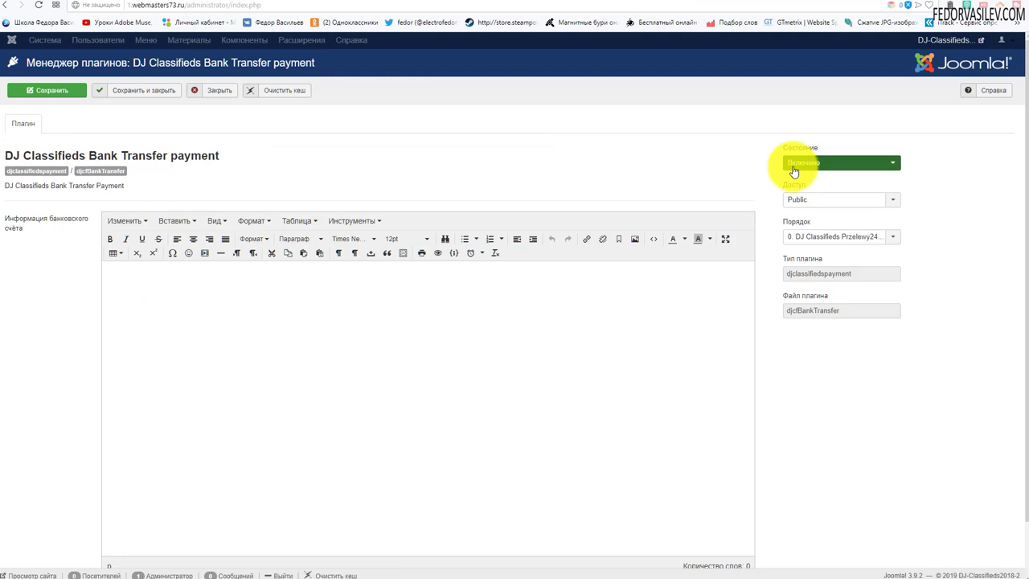
click(155, 288)
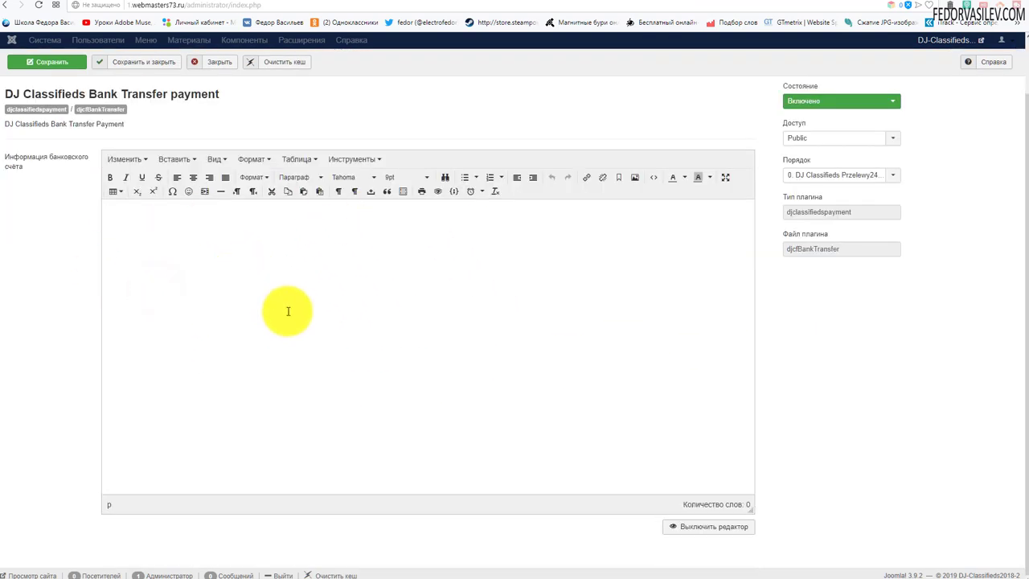
scroll(138, 199, up, 2)
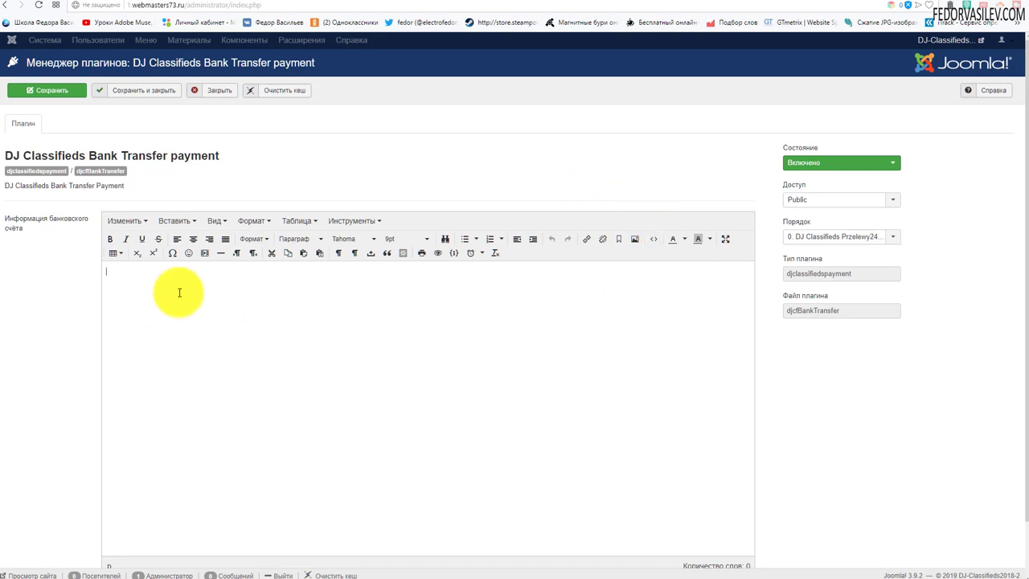
text(ntcn)
scroll(238, 384, down, 1)
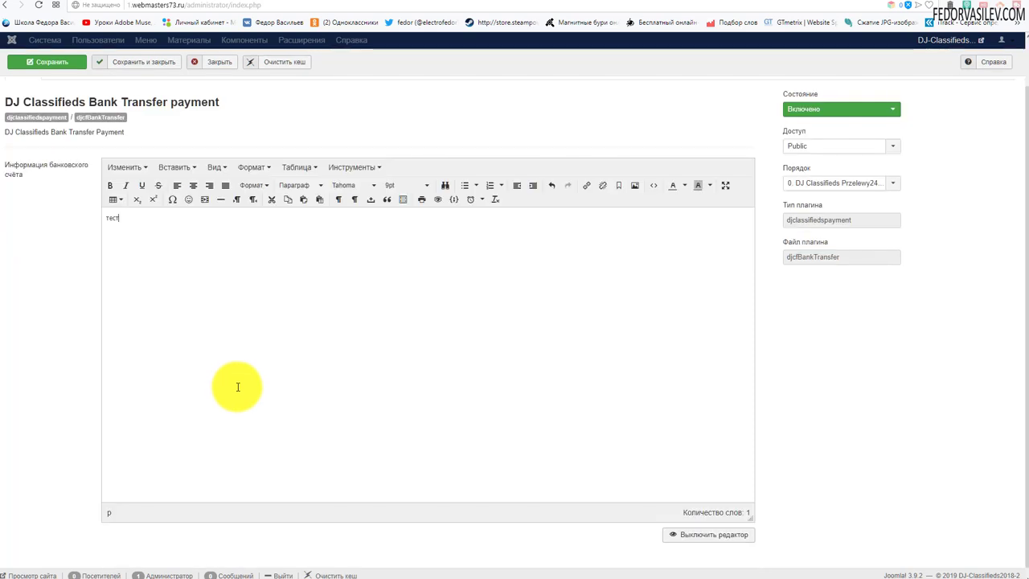
scroll(193, 271, up, 1)
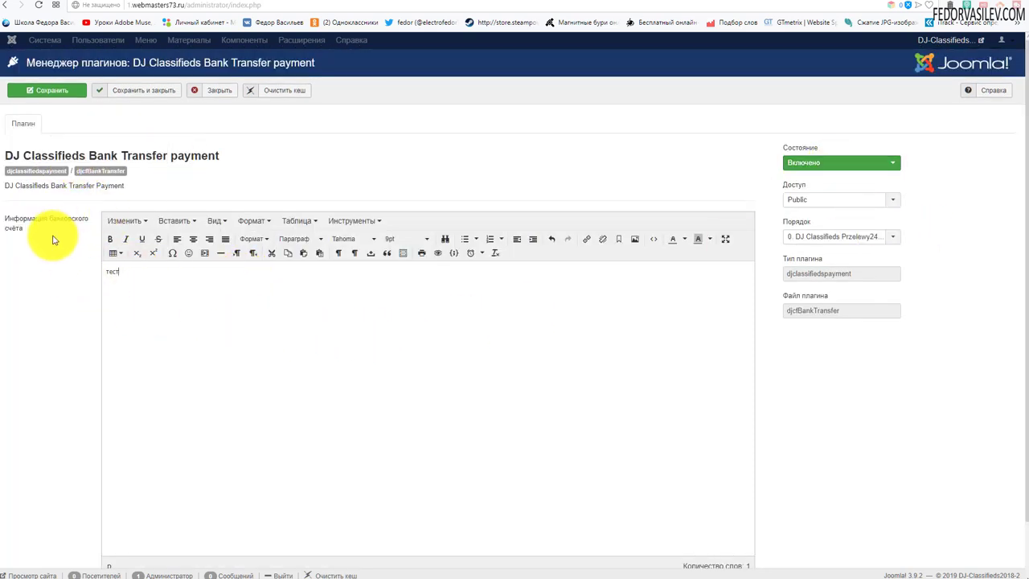
drag(38, 228, 12, 223)
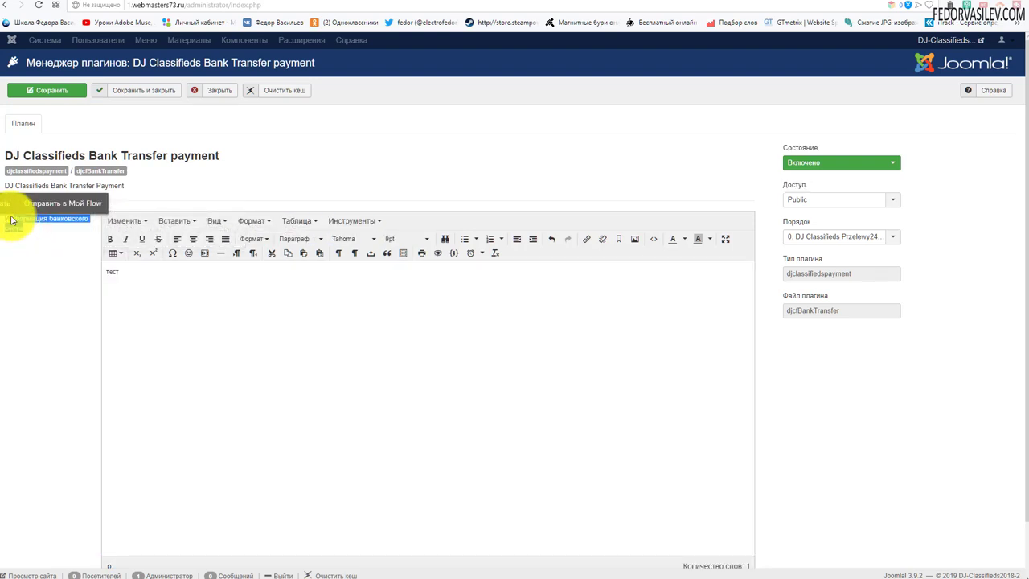
click(29, 89)
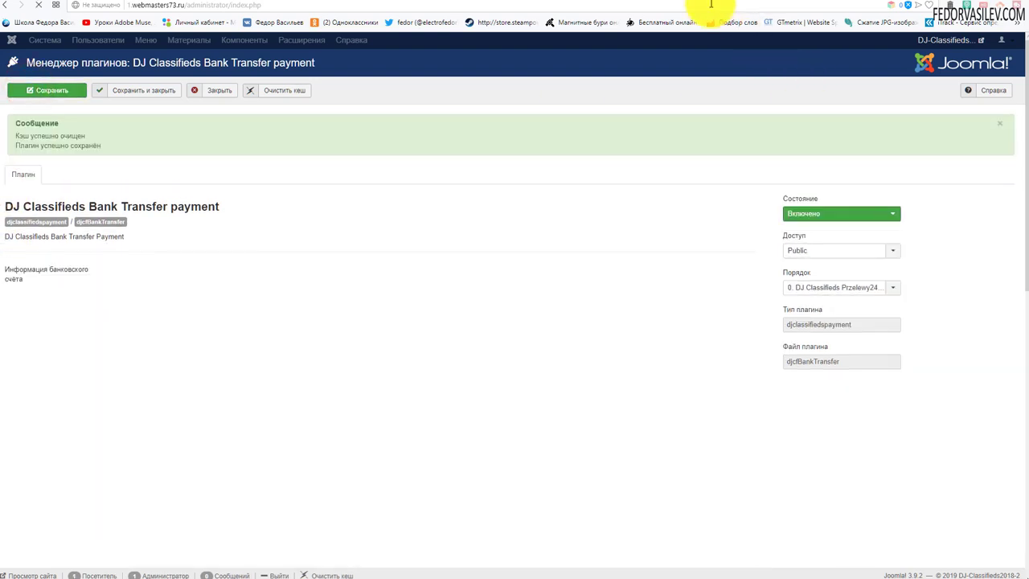
Switch to the site, reload the payment page for points package 1, and check the offline payment method
click(709, 2)
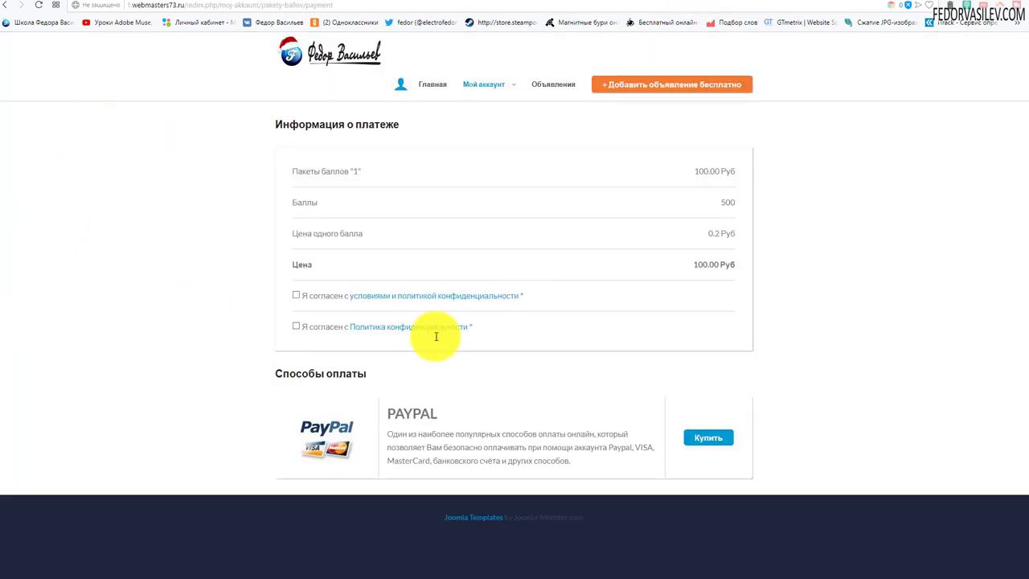
click(38, 5)
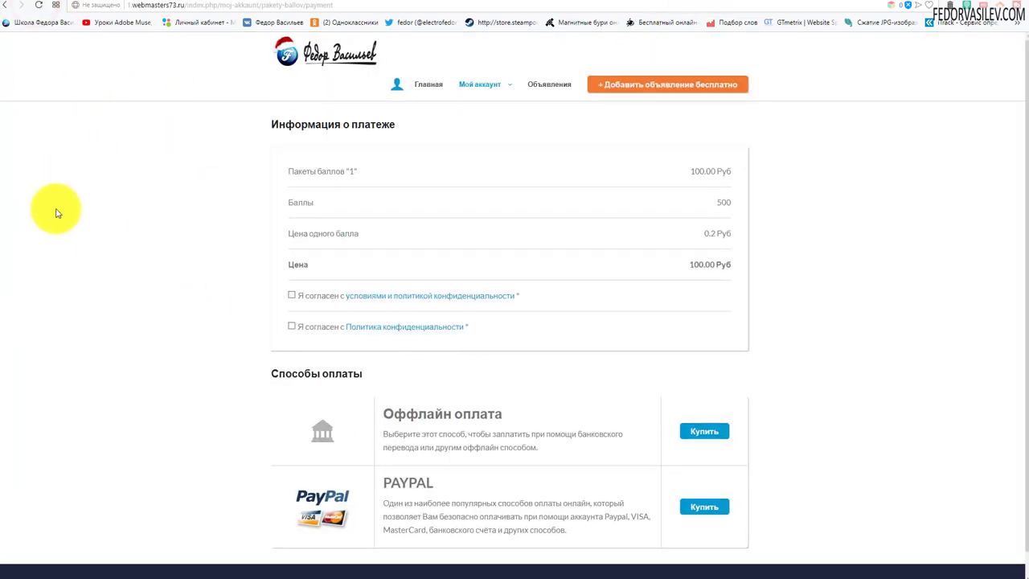
scroll(56, 213, down, 1)
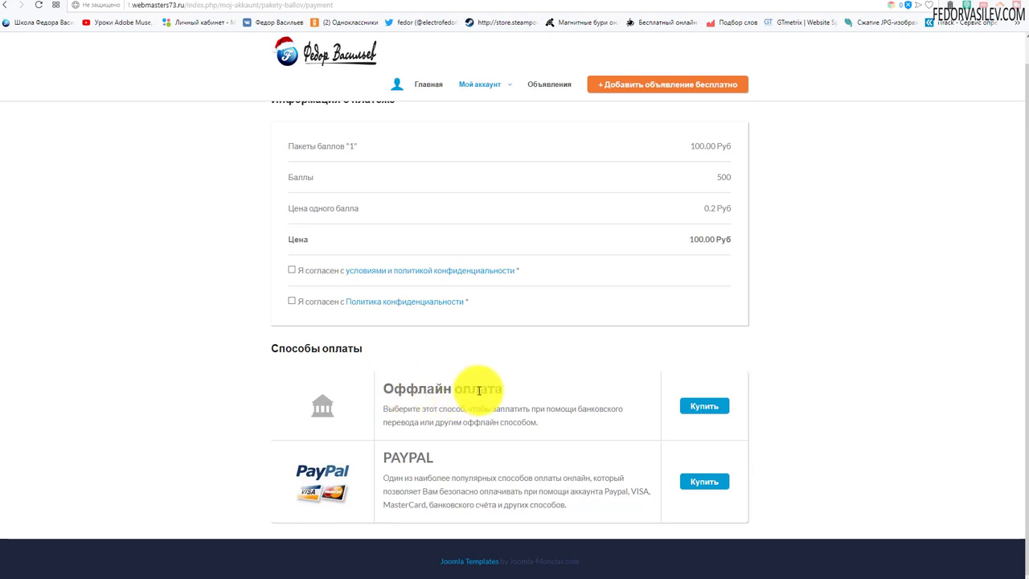
drag(480, 389, 441, 389)
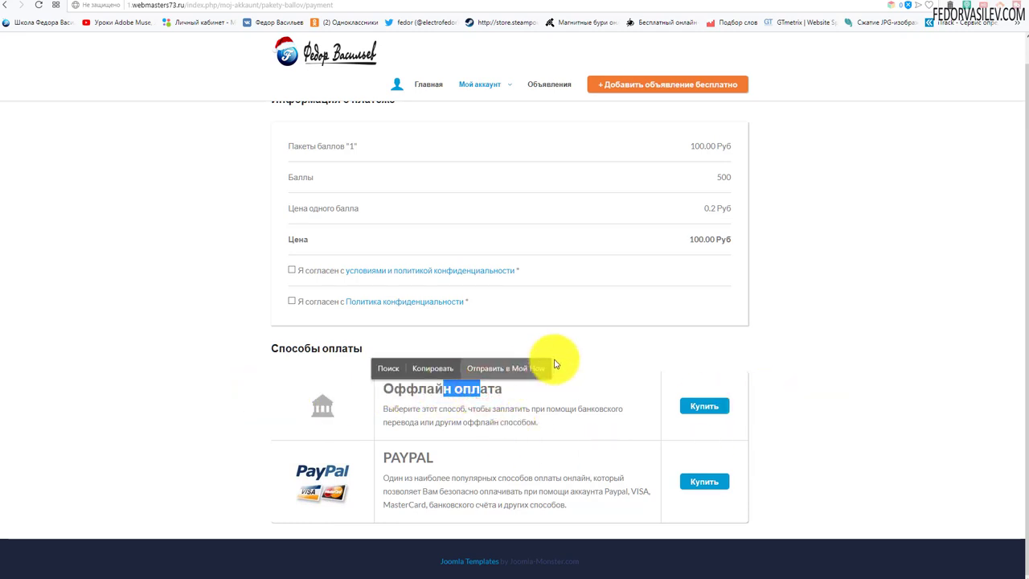
click(594, 340)
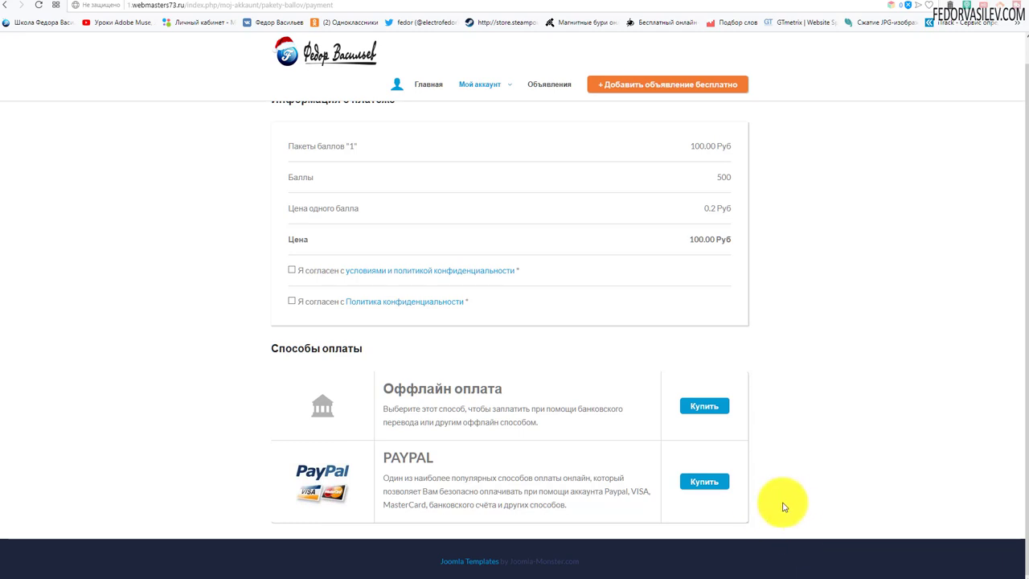
scroll(514, 312, up, 1)
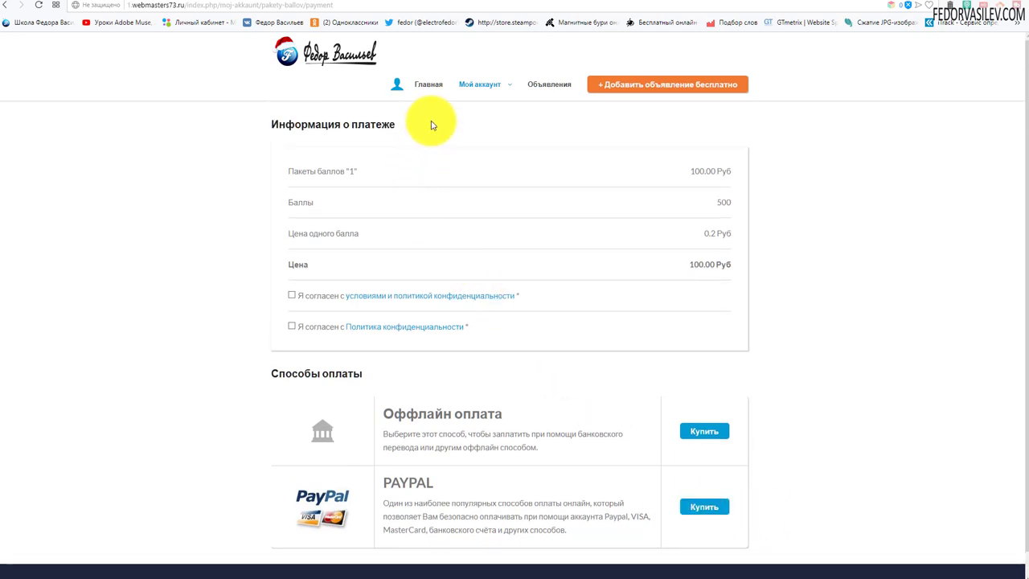
Accept the terms and the privacy policy and buy points package 1 with Оффлайн оплата
mouse_move(473, 87)
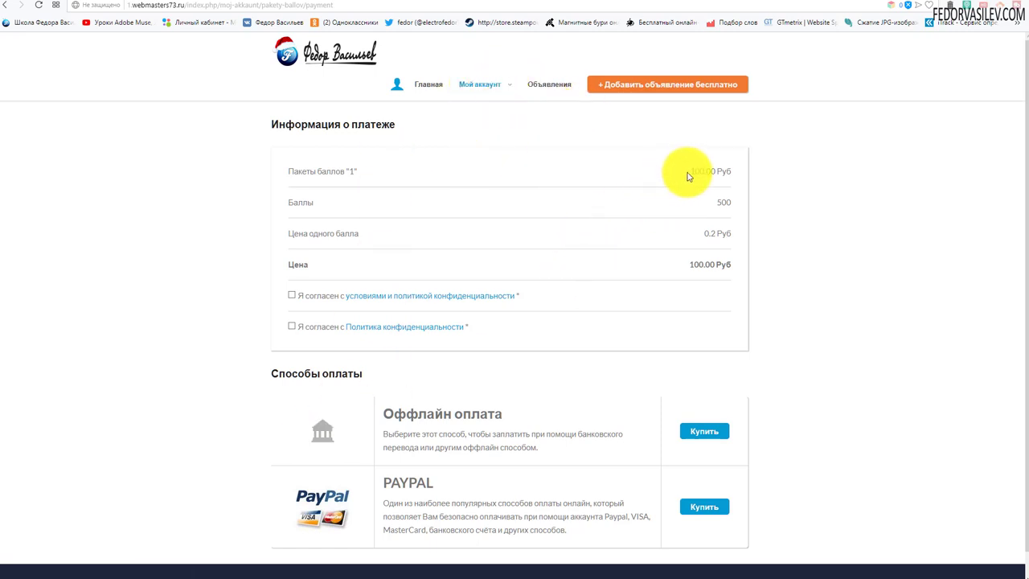
drag(688, 171, 718, 174)
click(865, 144)
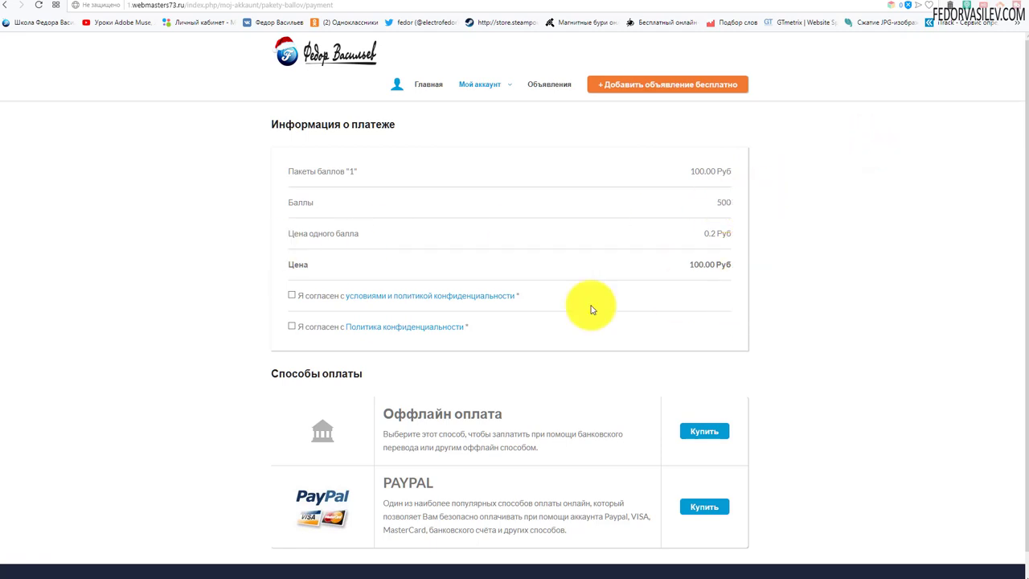
click(291, 296)
click(291, 327)
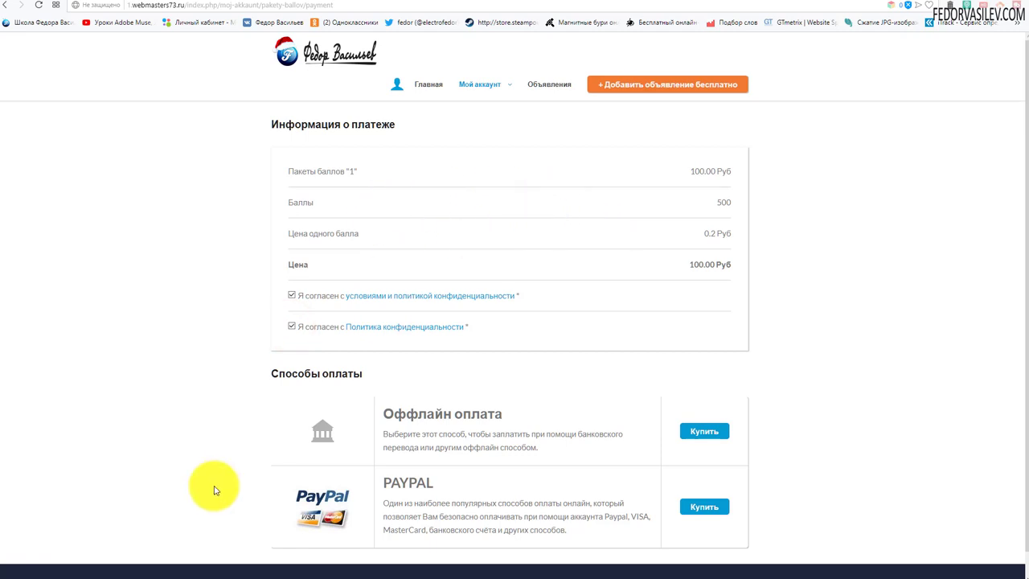
click(706, 430)
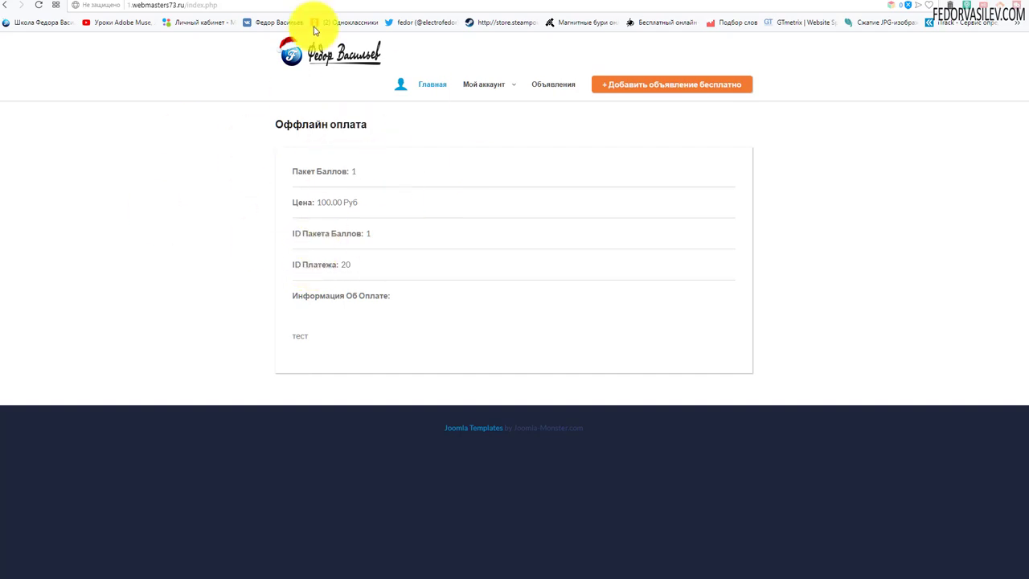
Examine the payment ID and the payment information on the Оффлайн оплата page
drag(357, 267, 287, 265)
click(348, 329)
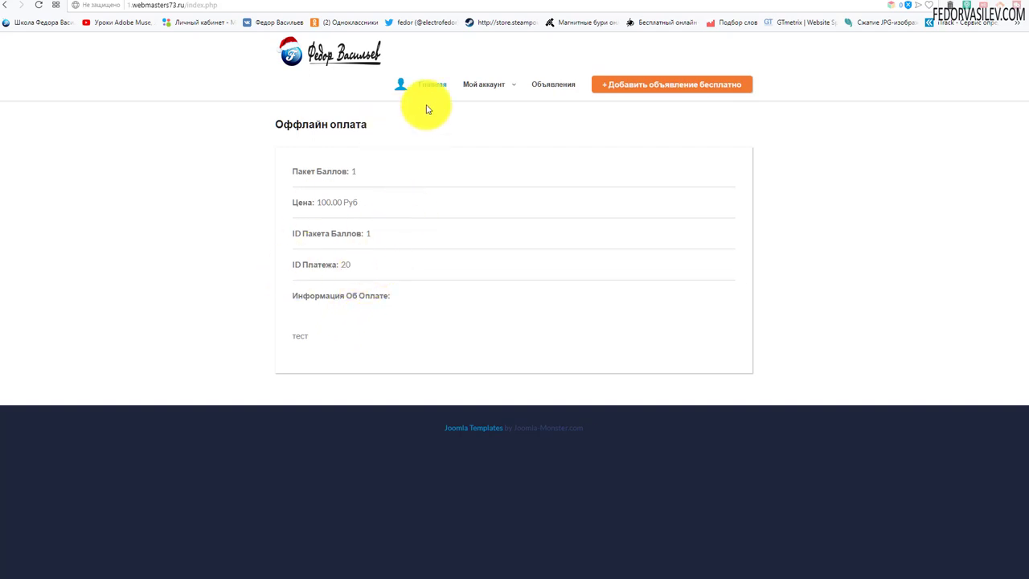
click(484, 83)
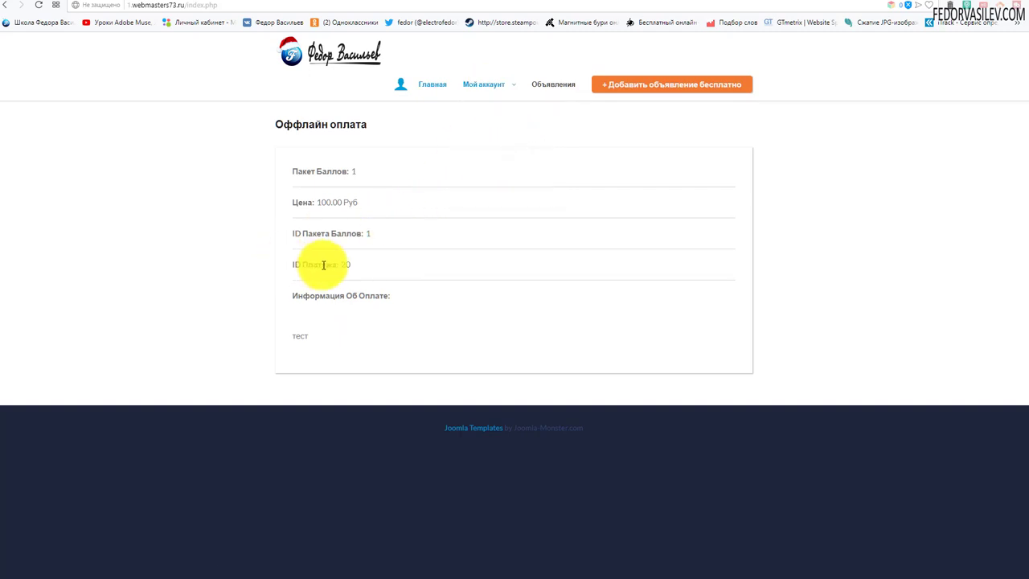
drag(348, 266, 316, 275)
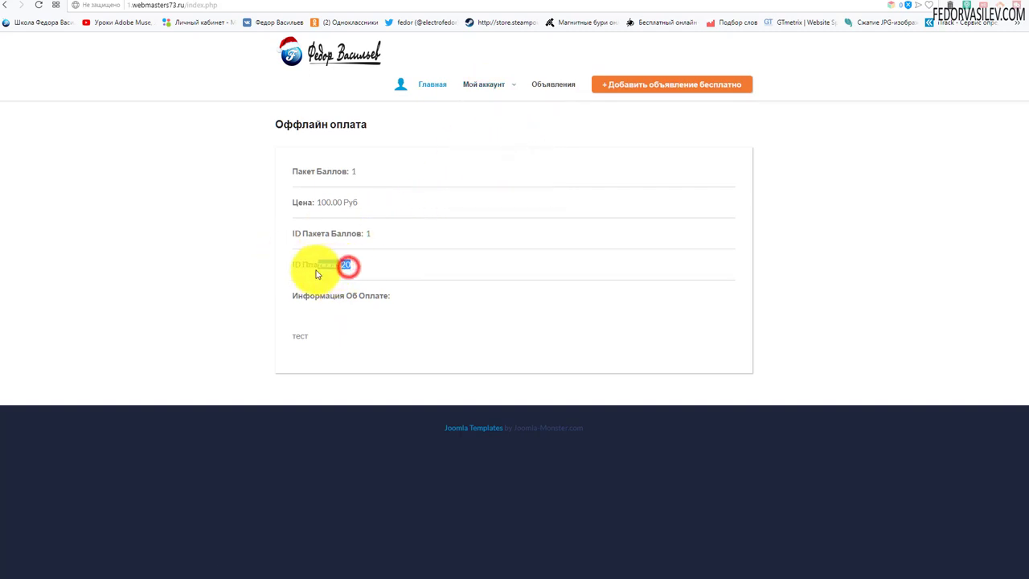
click(311, 331)
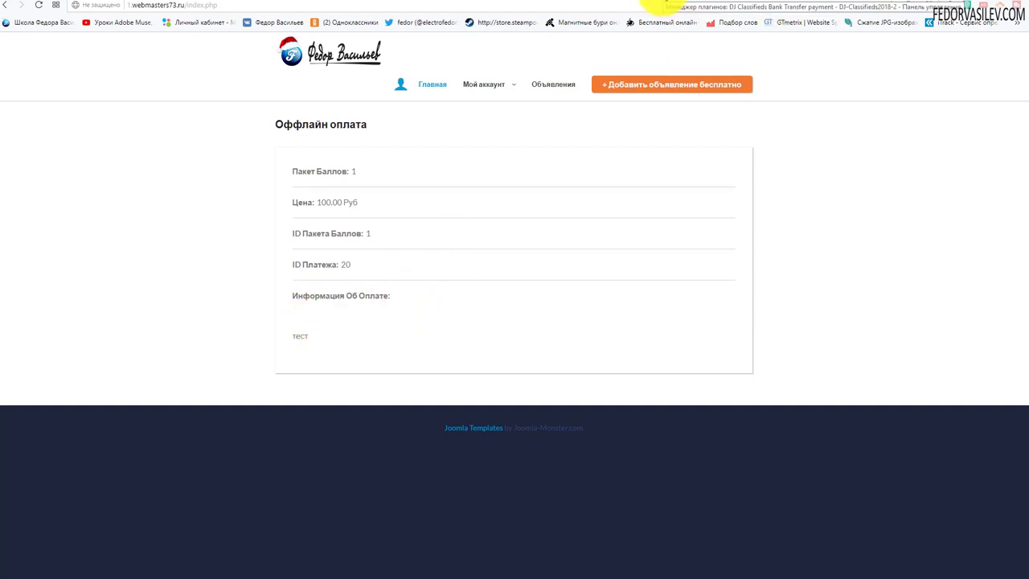
Close the Bank Transfer plugin in the admin panel and open the payments list of the DJ-Classifieds component
click(664, 5)
click(221, 91)
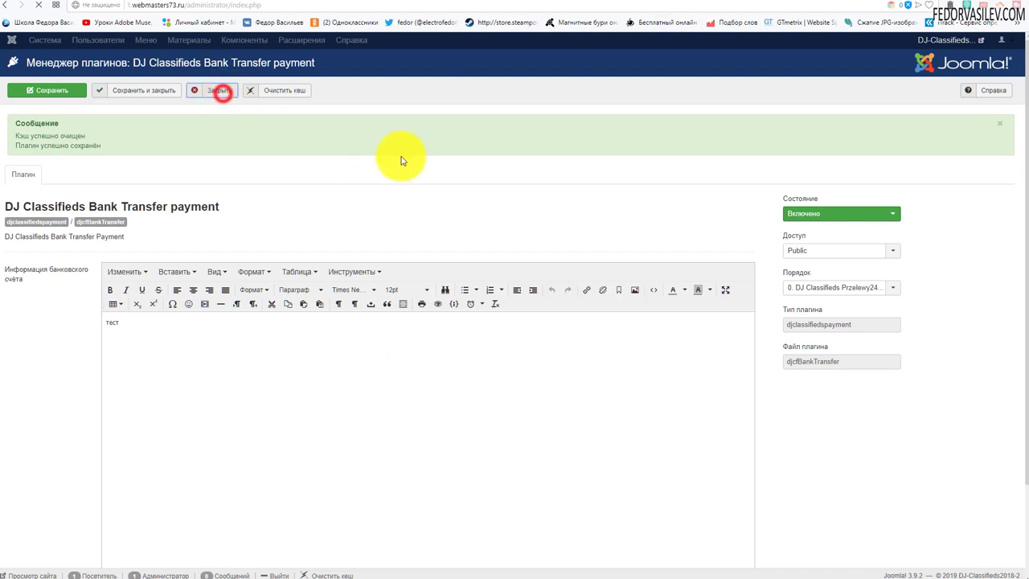
click(273, 44)
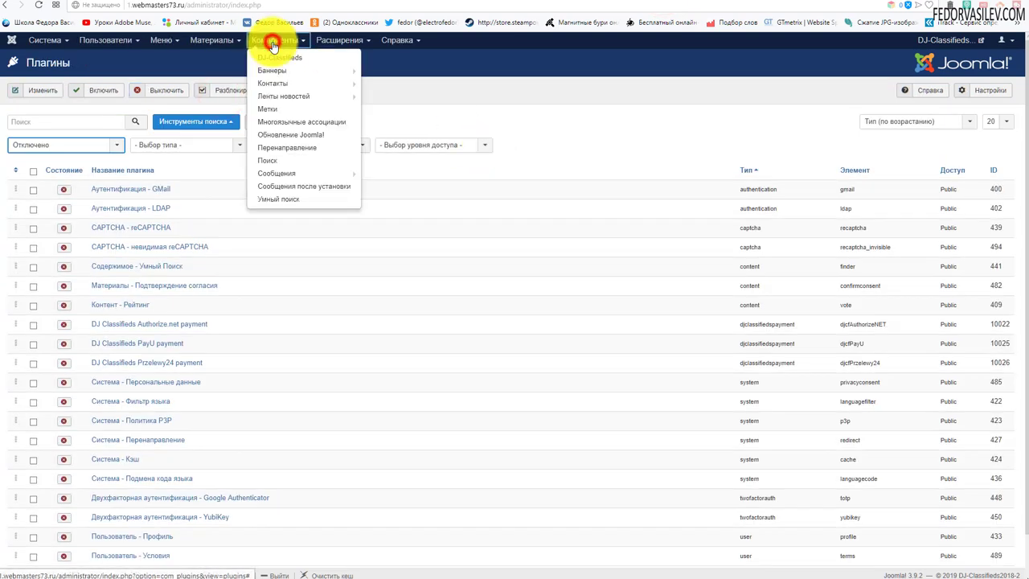
click(291, 56)
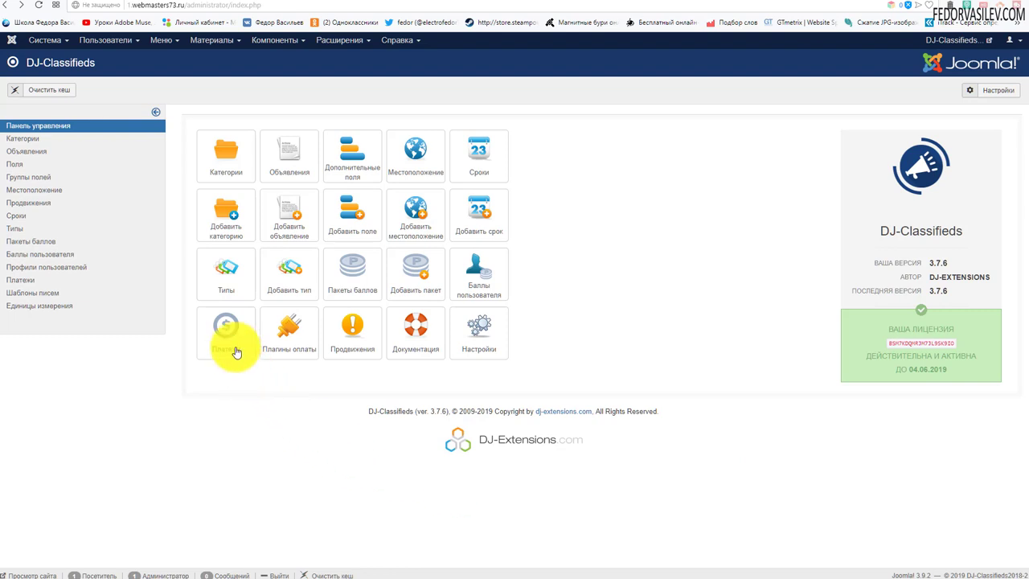
click(224, 326)
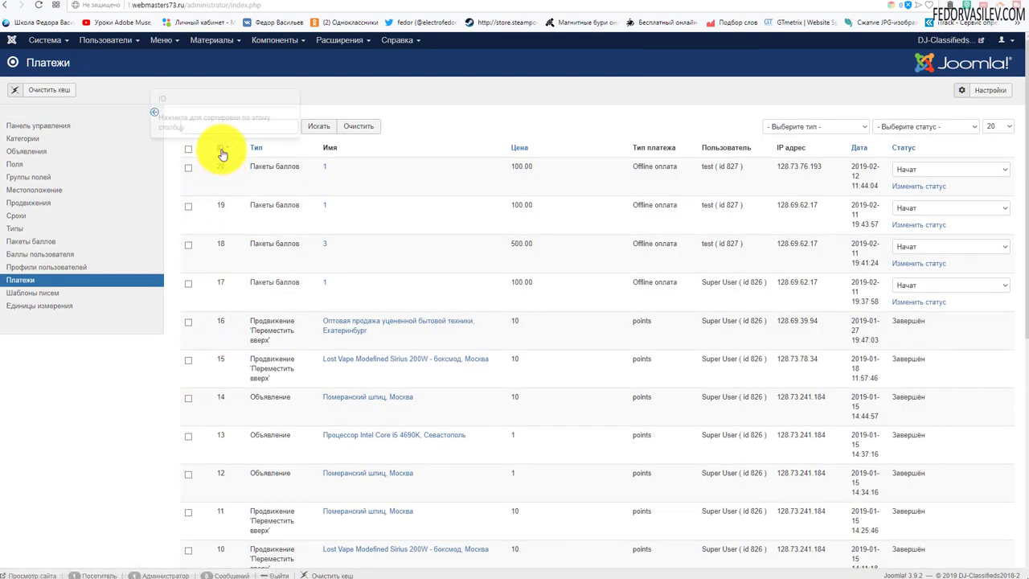
Compare the payment ID on the site's offline payment page with the newest entry in the payments list and check its type
click(668, 14)
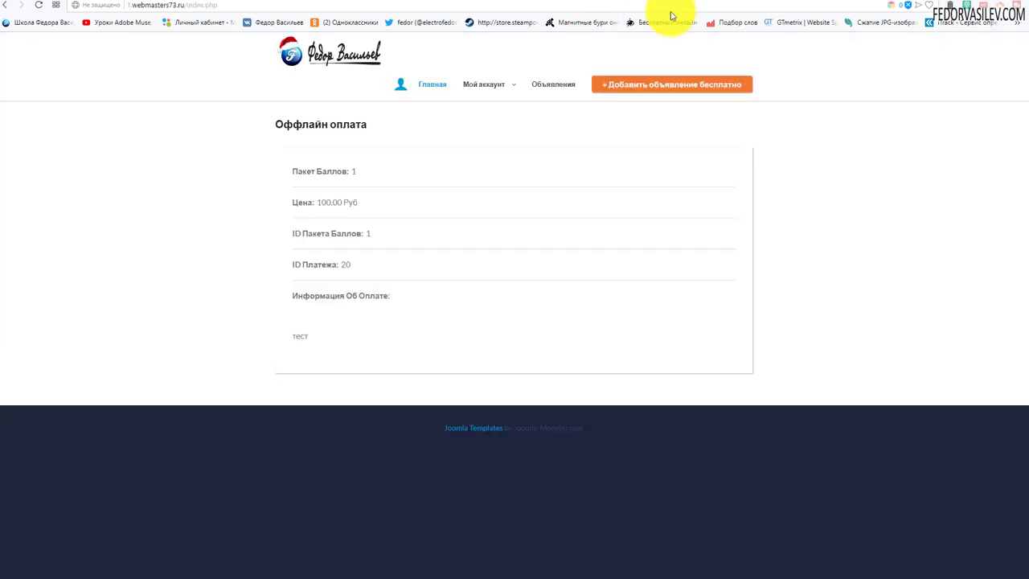
double_click(361, 266)
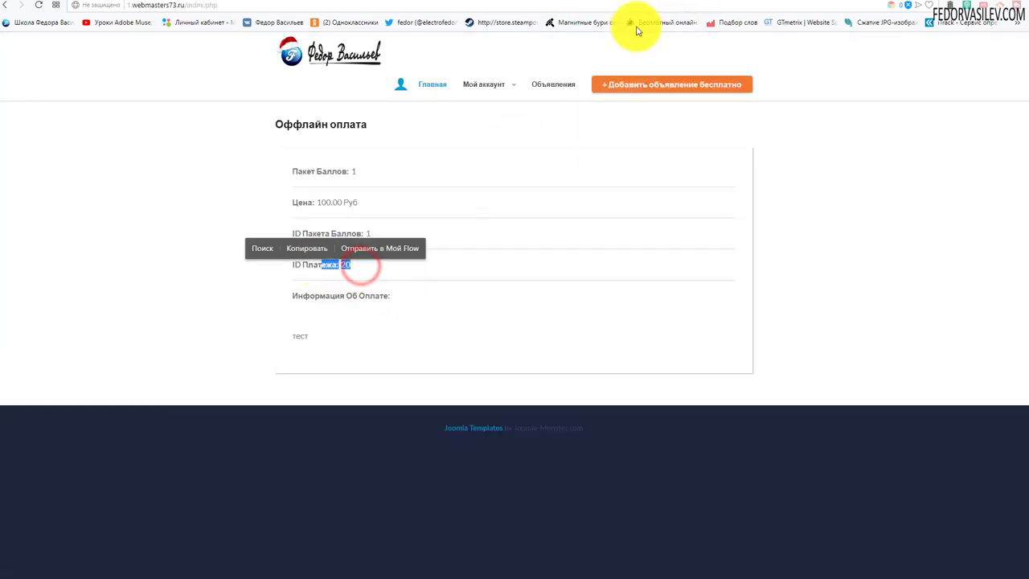
click(659, 7)
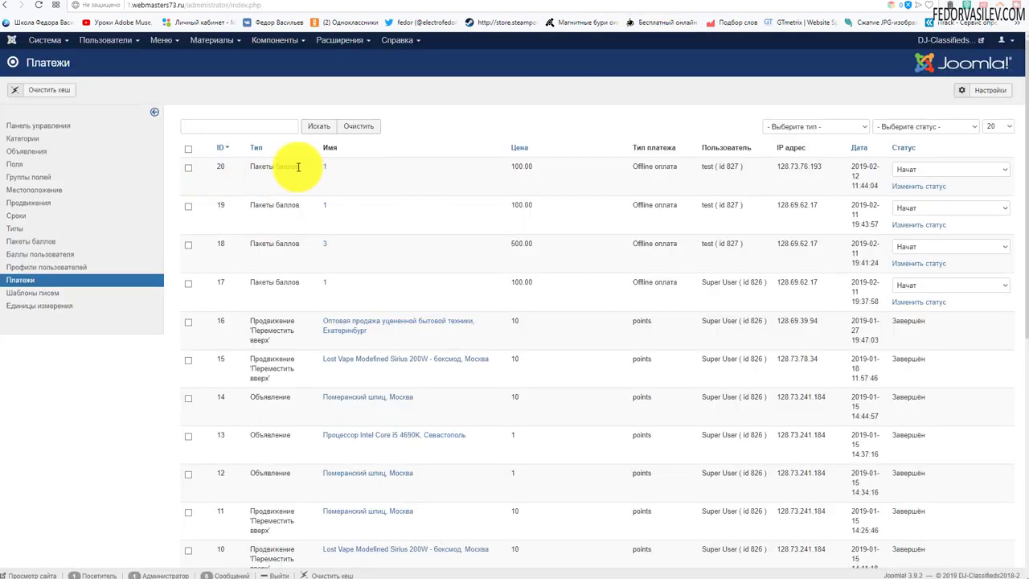
drag(291, 167, 270, 167)
click(249, 178)
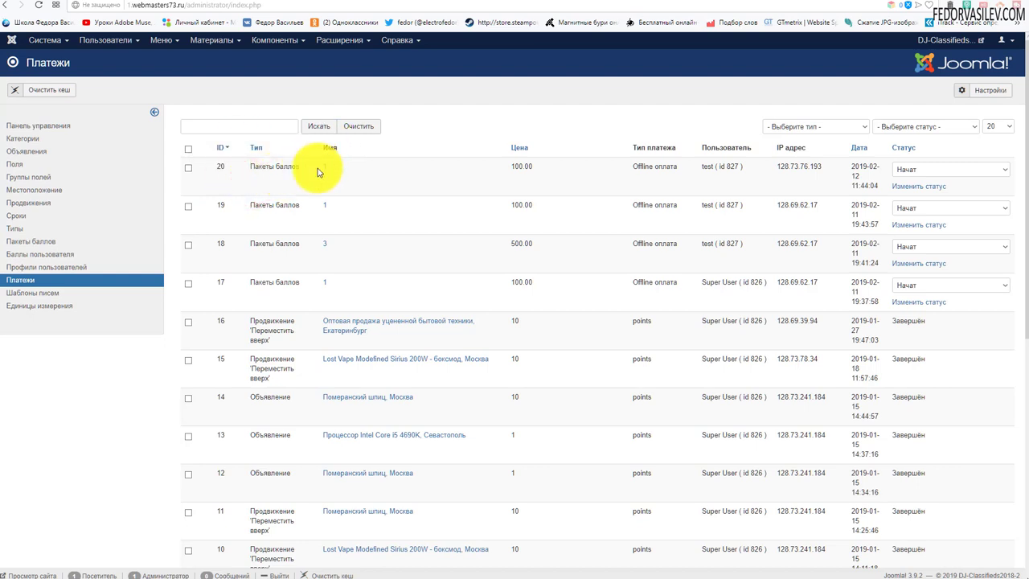
Examine the newest payment's price, payment type, user, IP address and date, and view its available status options
click(535, 172)
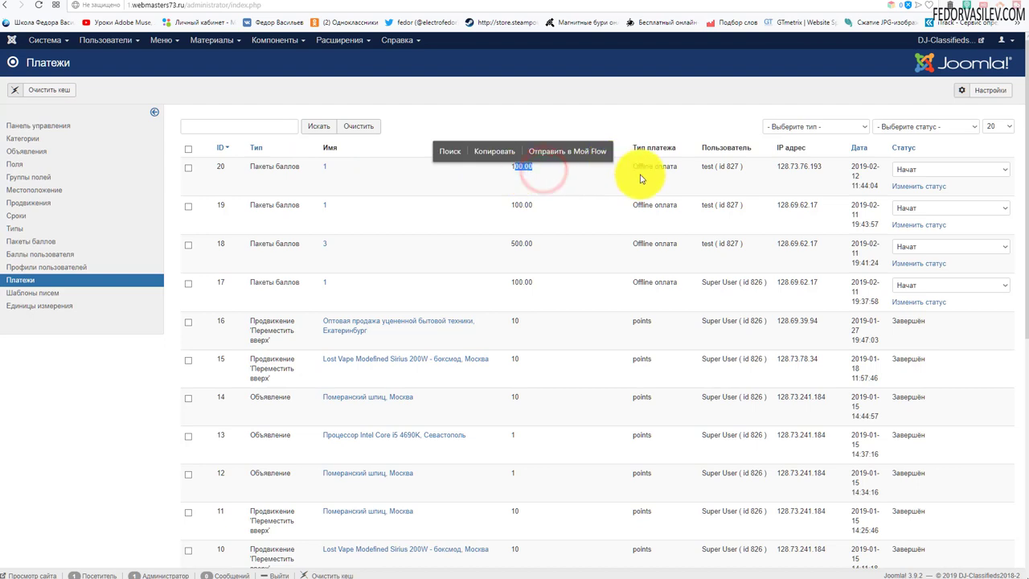
mouse_move(632, 166)
mouse_down()
mouse_move(746, 174)
mouse_move(723, 166)
mouse_up()
click(772, 184)
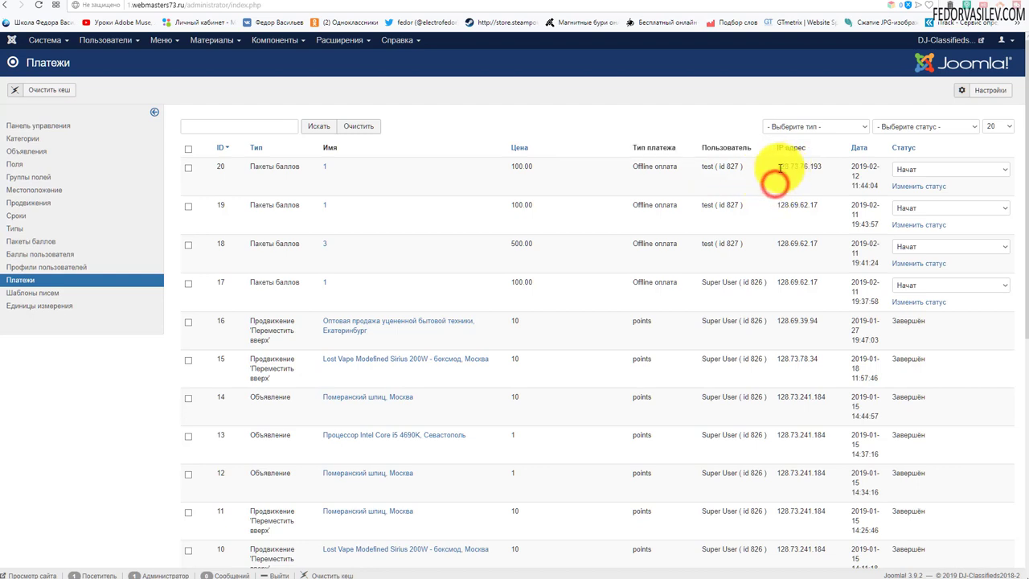
double_click(788, 166)
click(842, 180)
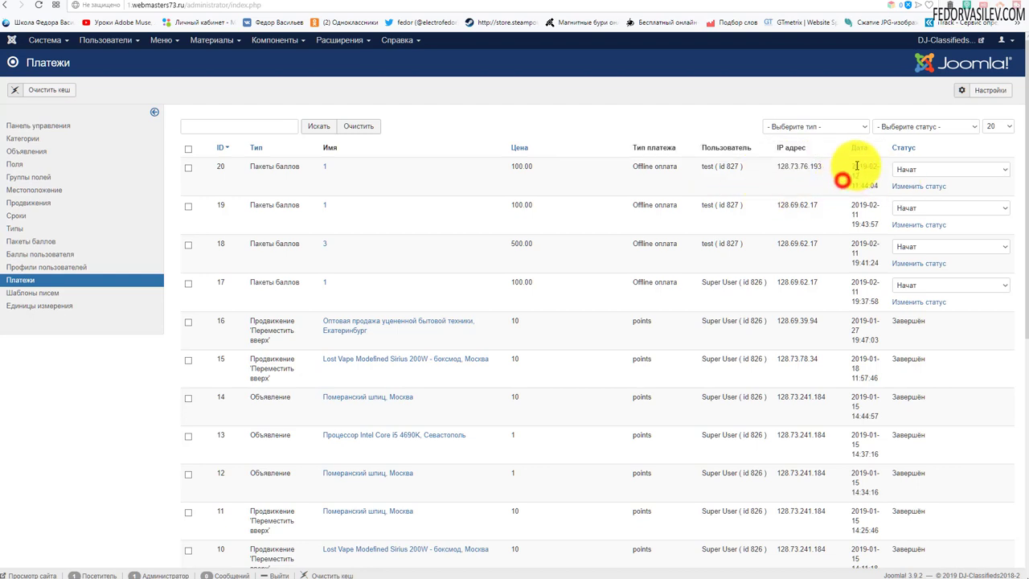
drag(856, 166, 879, 186)
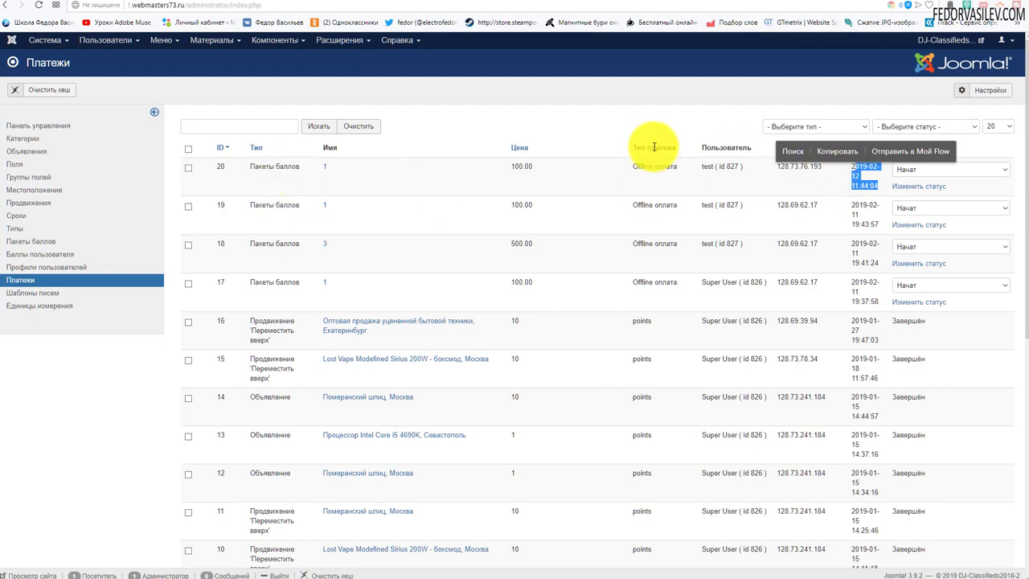
click(617, 108)
click(931, 170)
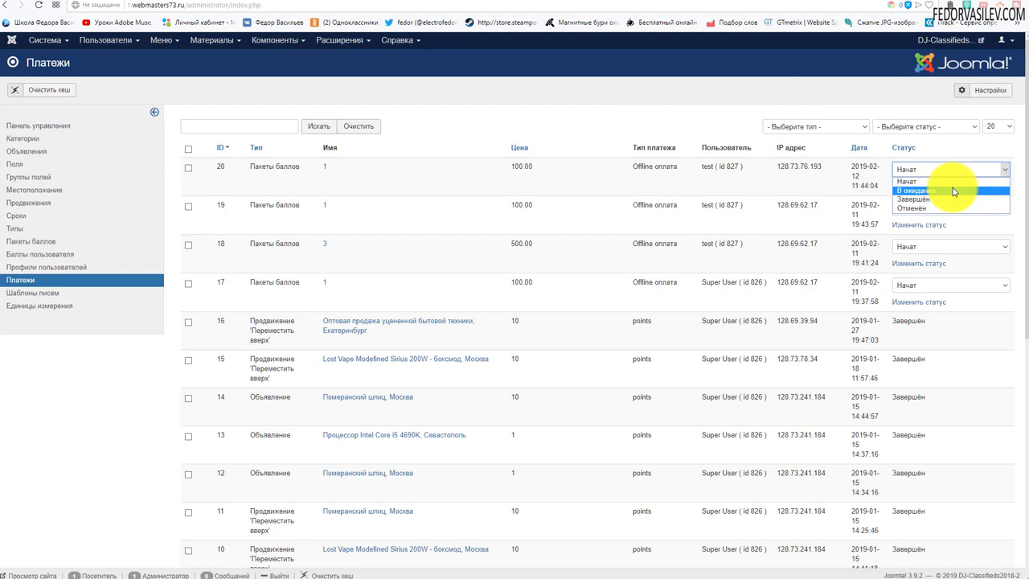
click(593, 110)
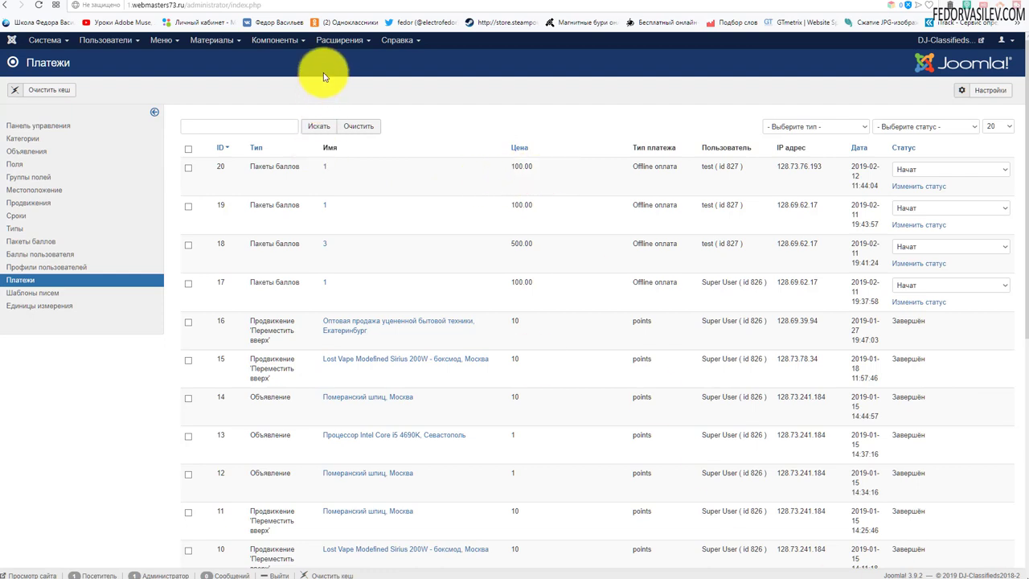
Return to the disabled plugin list and examine the DJ Classifieds PayU and Przelewy24 payment plugins
click(336, 38)
click(341, 93)
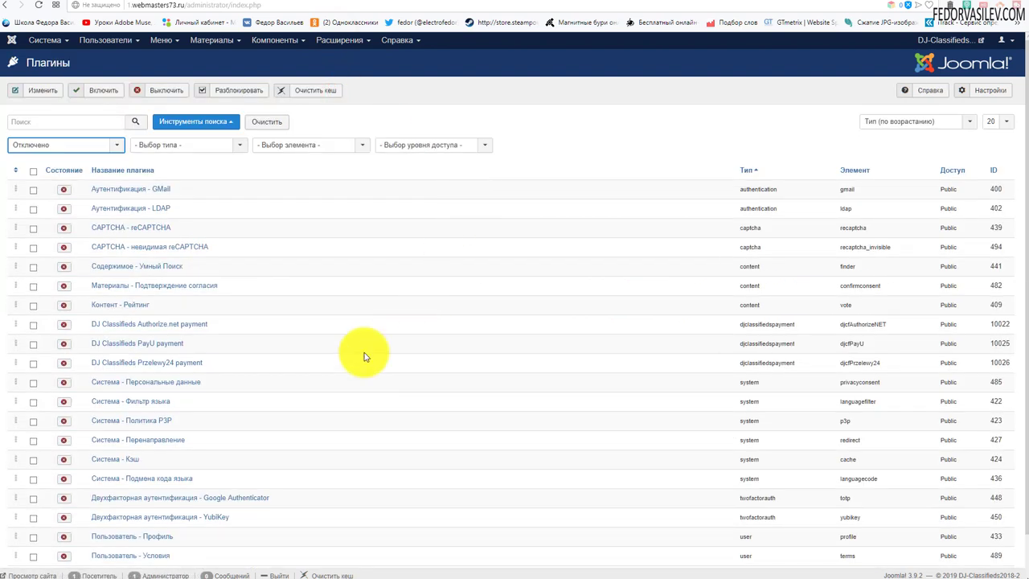
drag(193, 340, 90, 349)
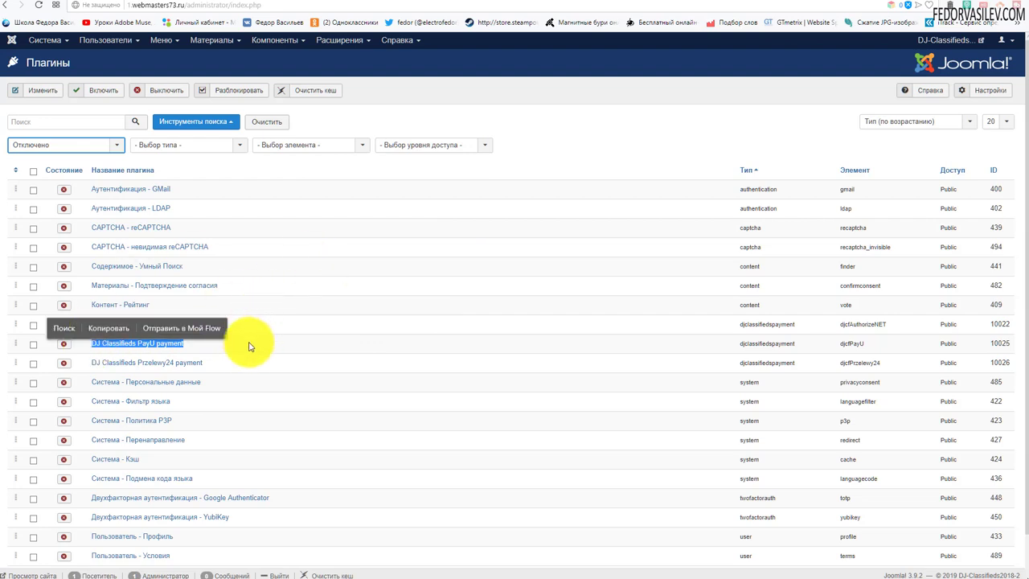
click(248, 343)
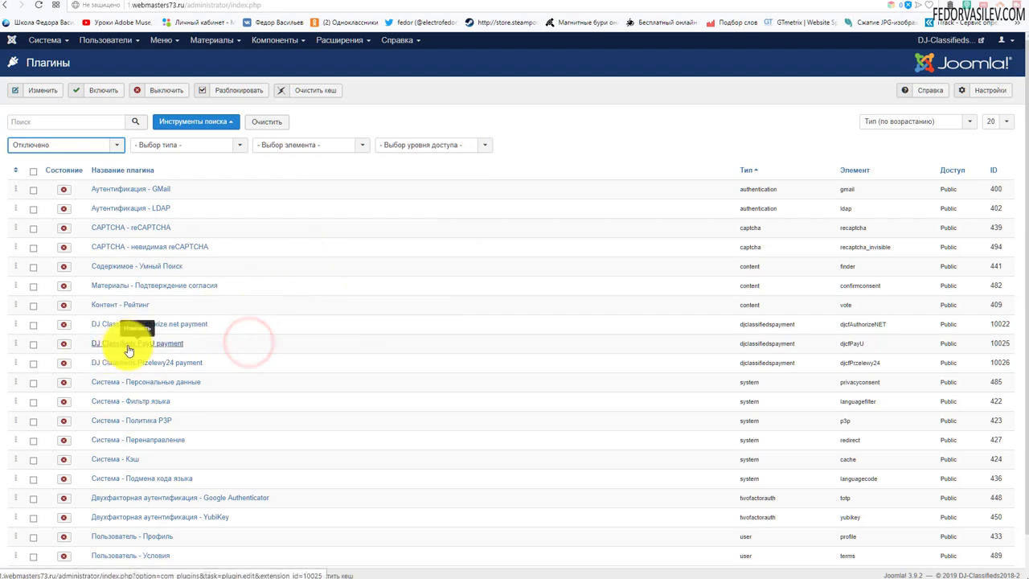
drag(206, 363, 93, 367)
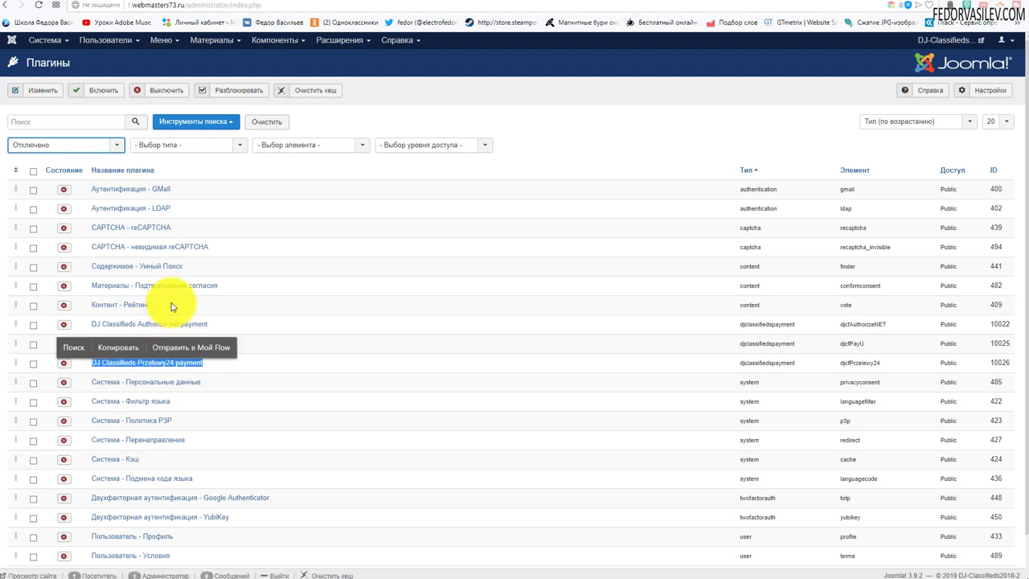
click(280, 366)
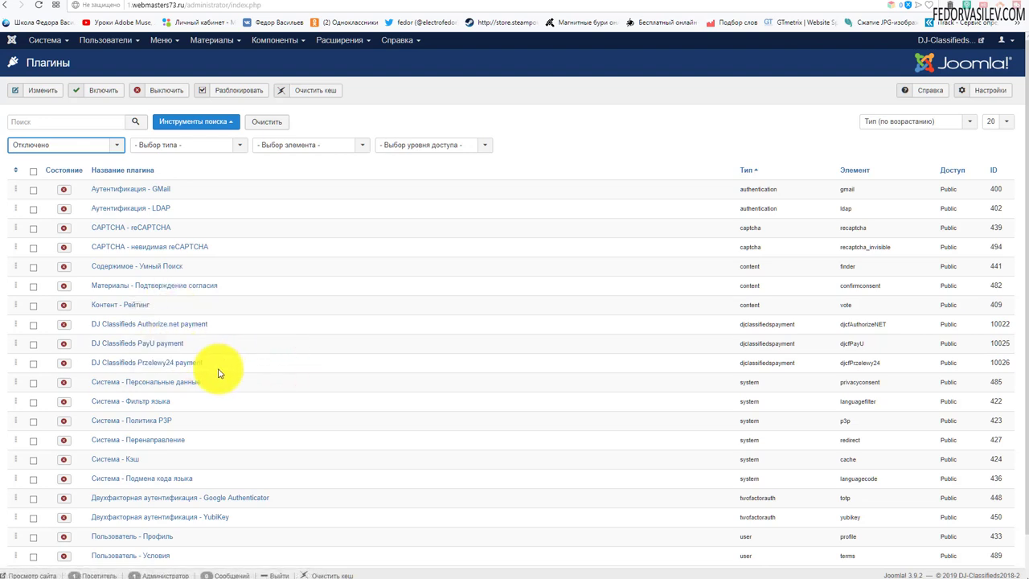